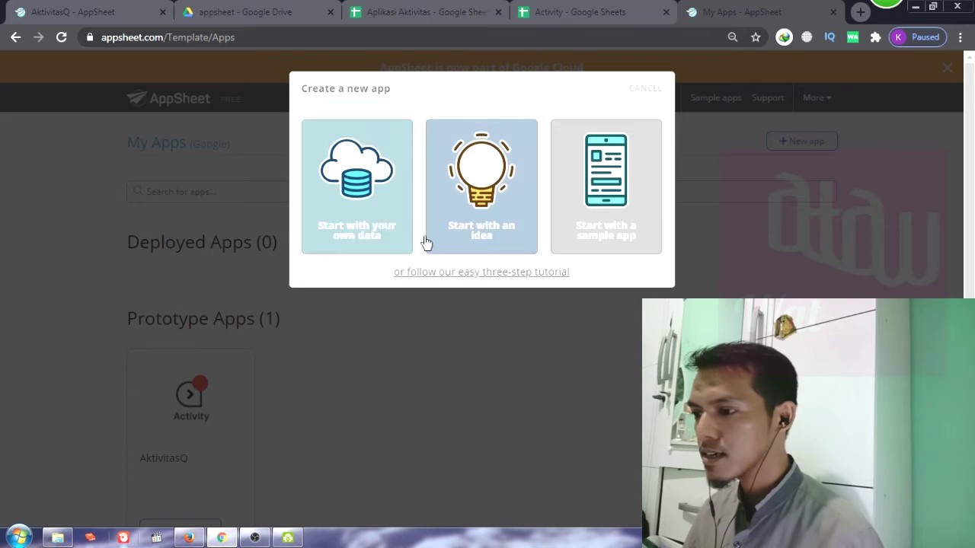
# Step: Start a new app from your own data and name it Aplikasi Aktivitas
pyautogui.click(372, 190)
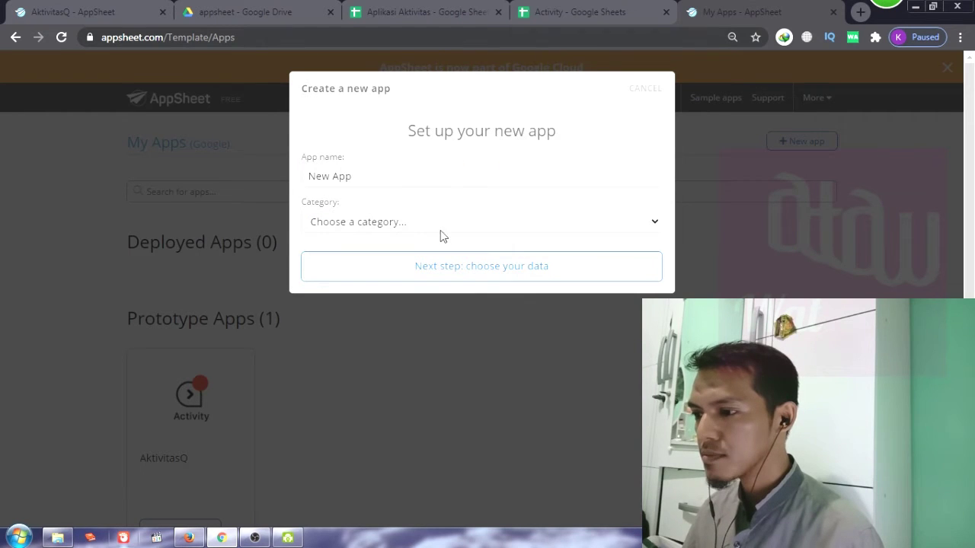
pyautogui.moveTo(422, 181); pyautogui.dragTo(241, 175)
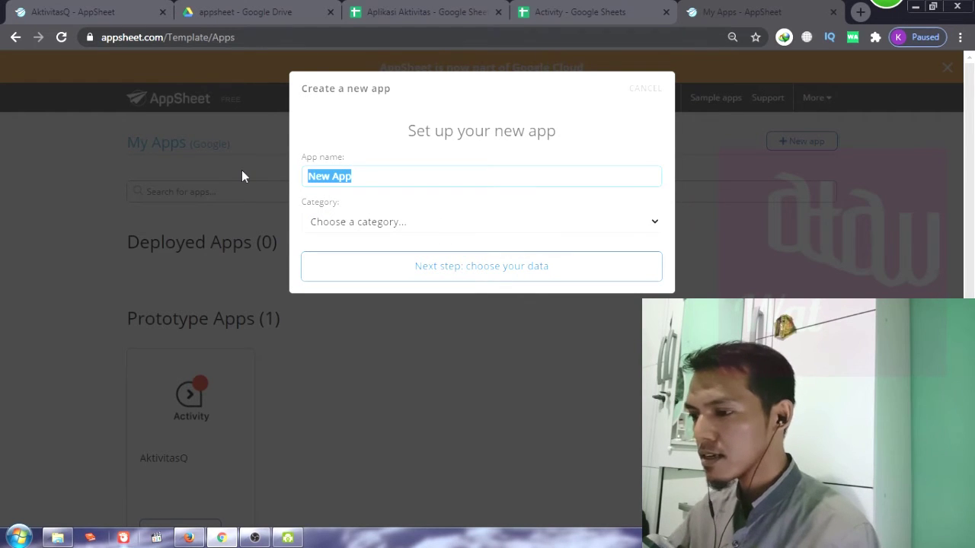
pyautogui.write('C')
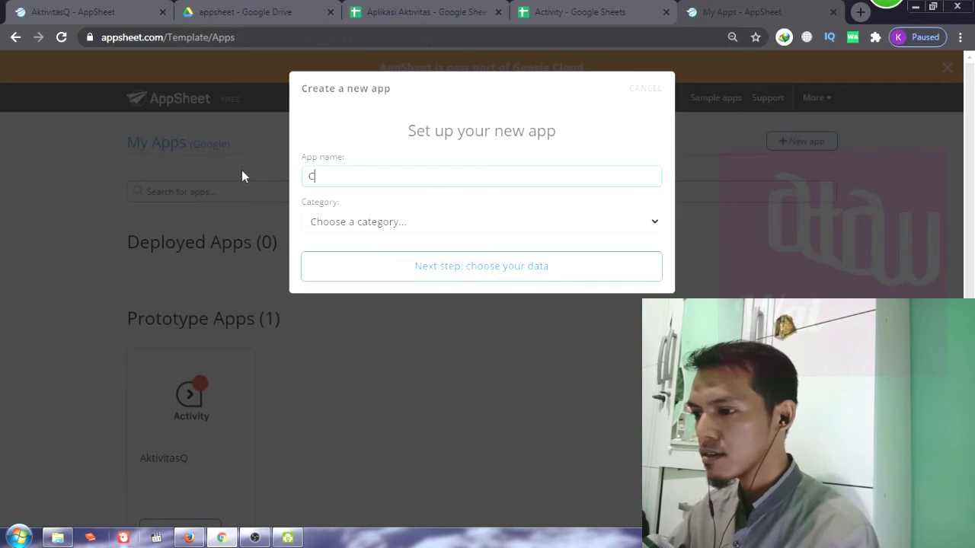
pyautogui.press('BackSpace')
pyautogui.write('Aplikasi AKti')
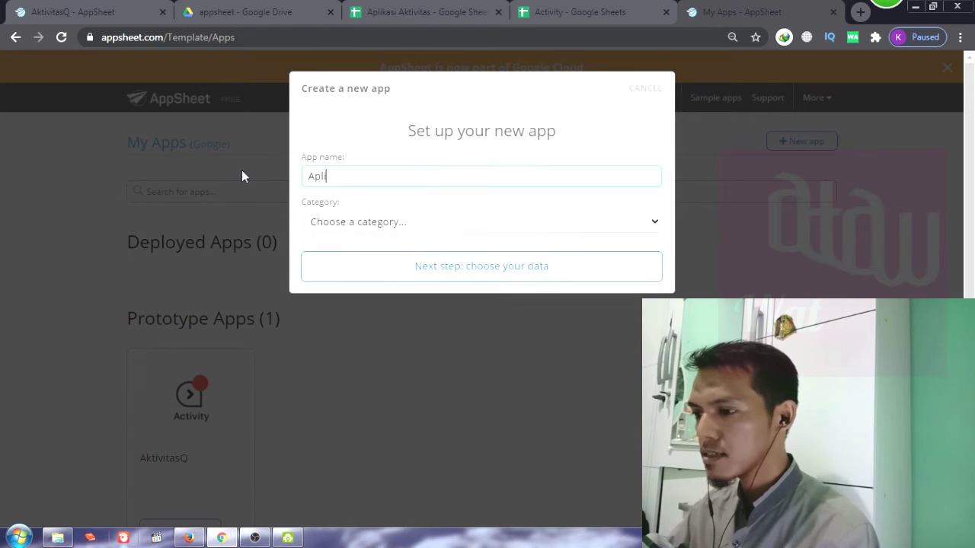
pyautogui.press('BackSpace')
pyautogui.press('BackSpace')
pyautogui.press('BackSpace')
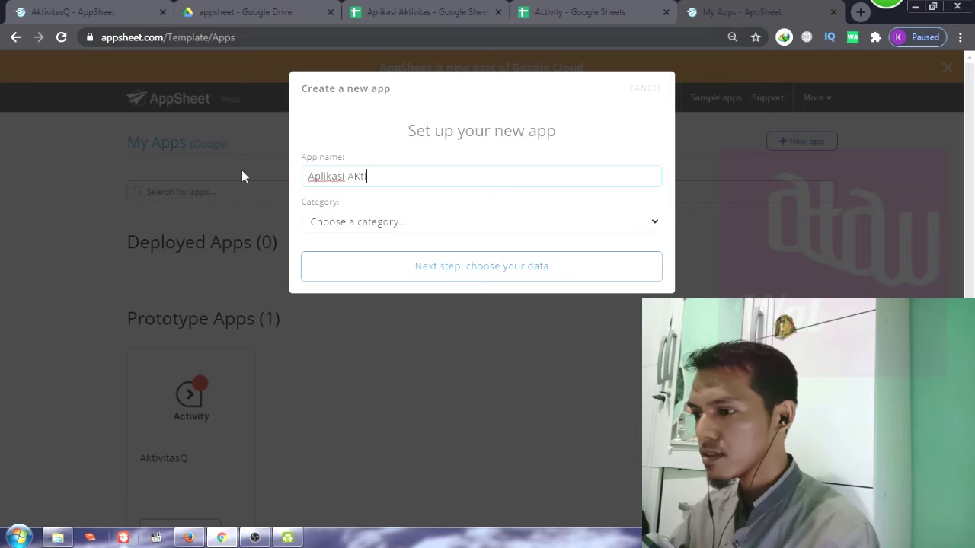
pyautogui.write('ktii')
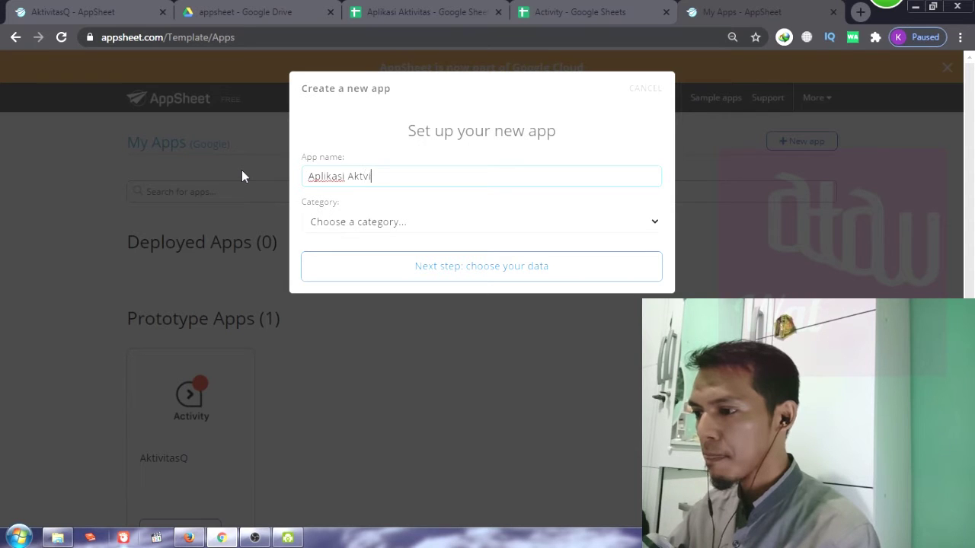
pyautogui.write('vitas')
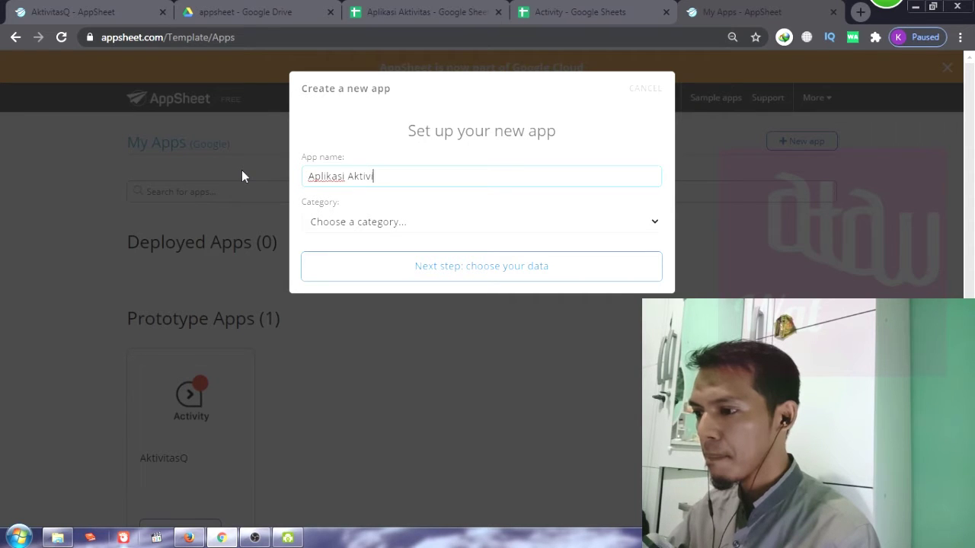
# Step: Choose a category for the app and use the Aplikasi Aktivitas spreadsheet from the appsheet Drive folder as its data
pyautogui.click(365, 221)
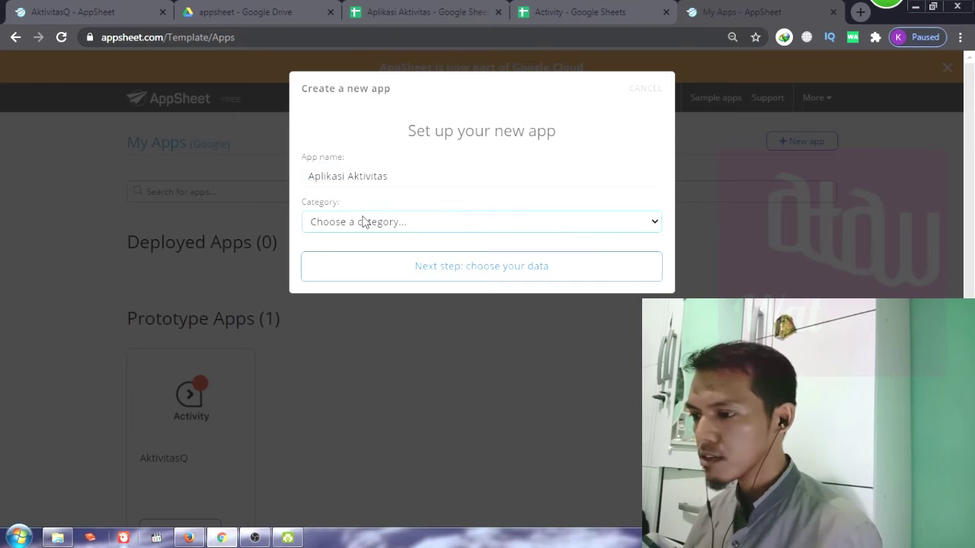
pyautogui.click(397, 383)
pyautogui.click(450, 271)
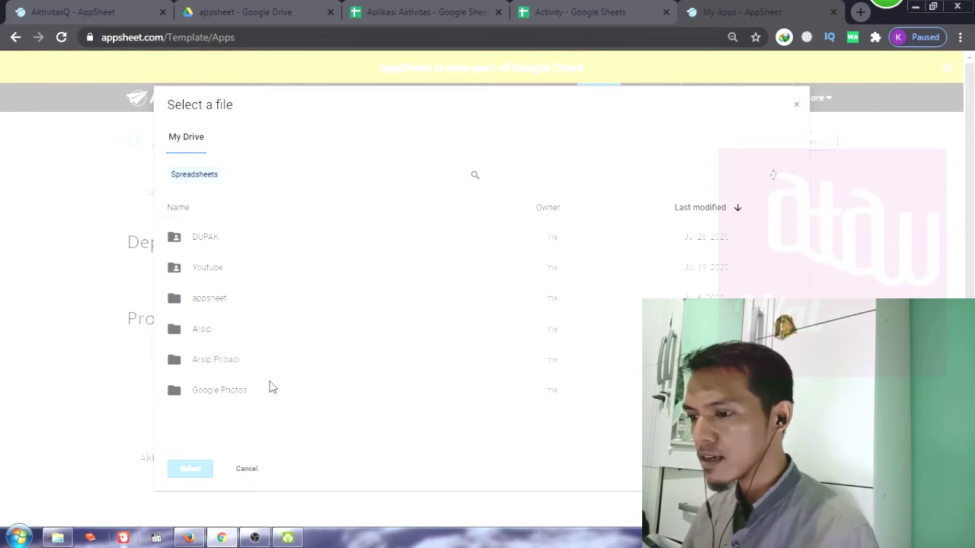
pyautogui.doubleClick(210, 300)
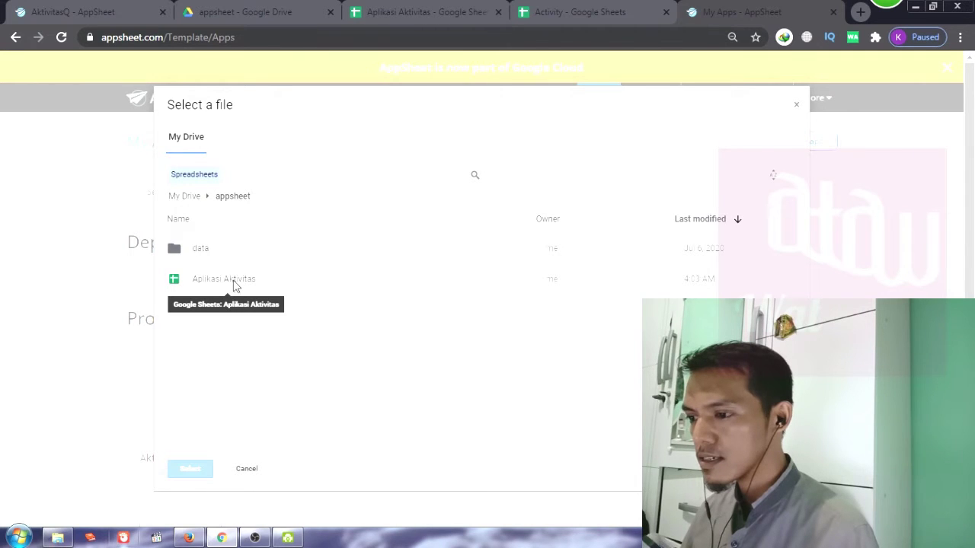
pyautogui.click(228, 279)
pyautogui.click(202, 469)
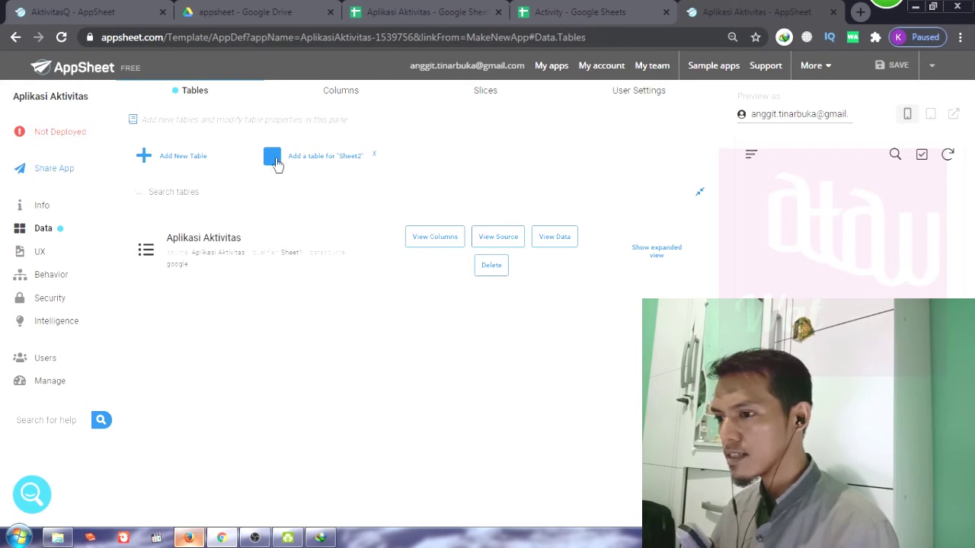
# Step: Look through the Aplikasi Aktivitas table's settings and open its new-entry form in the app preview
pyautogui.click(256, 272)
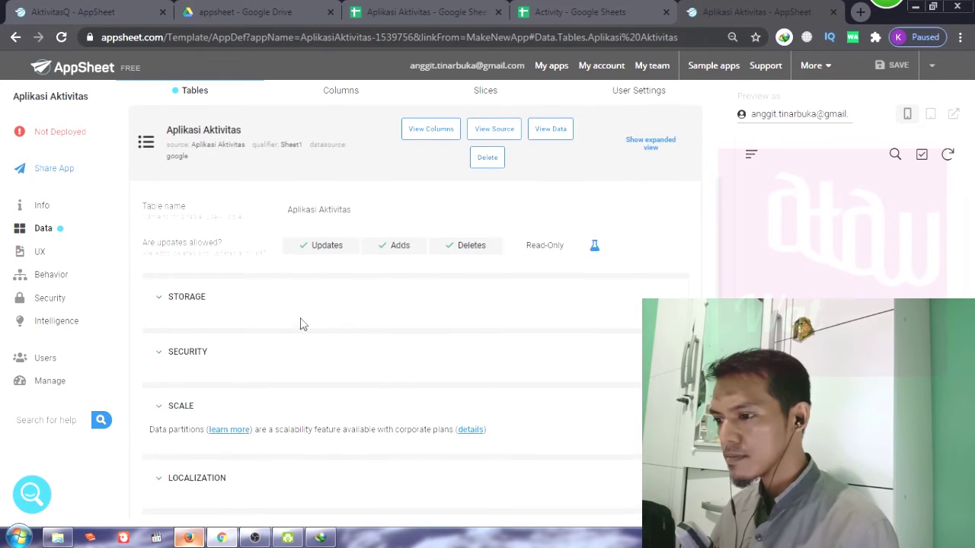
pyautogui.scroll(2, 300, 325)
pyautogui.scroll(-2, 300, 322)
pyautogui.scroll(2, 312, 297)
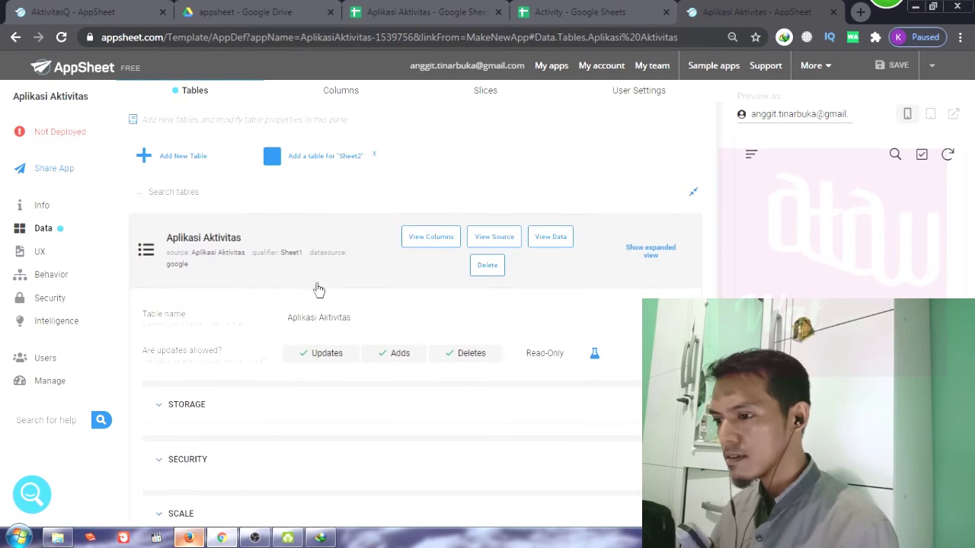
pyautogui.click(319, 280)
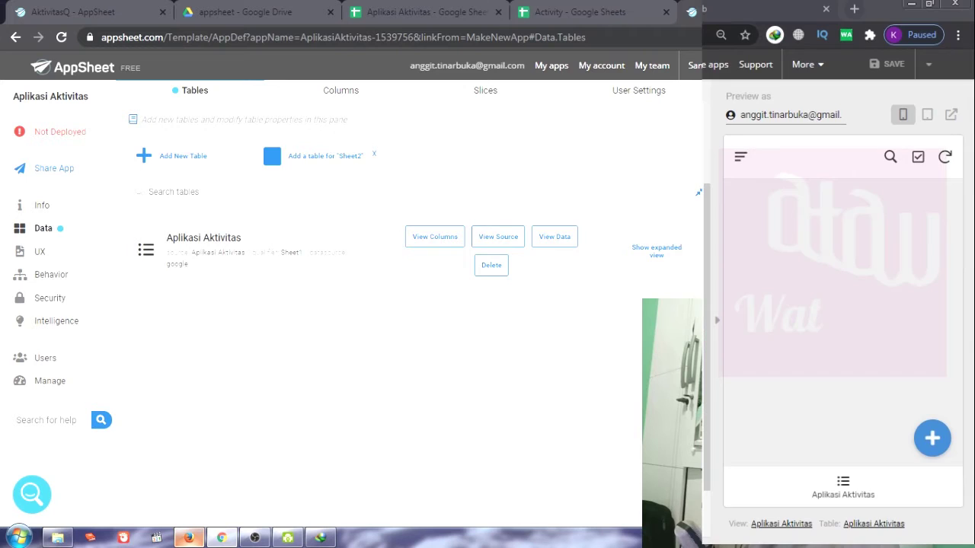
pyautogui.click(933, 441)
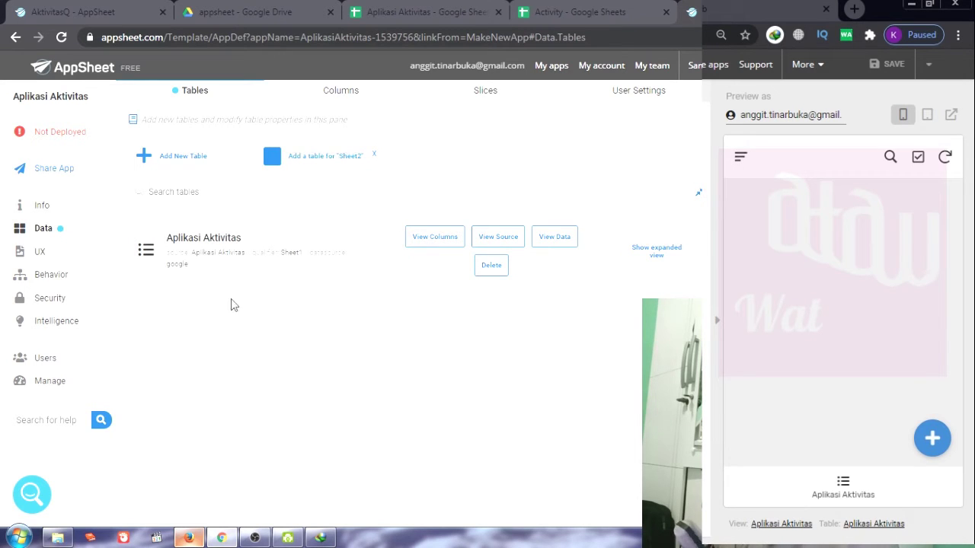
# Step: Begin a new table with Aplikasi Aktivitas as the source and Sheet2 as the worksheet
pyautogui.click(200, 164)
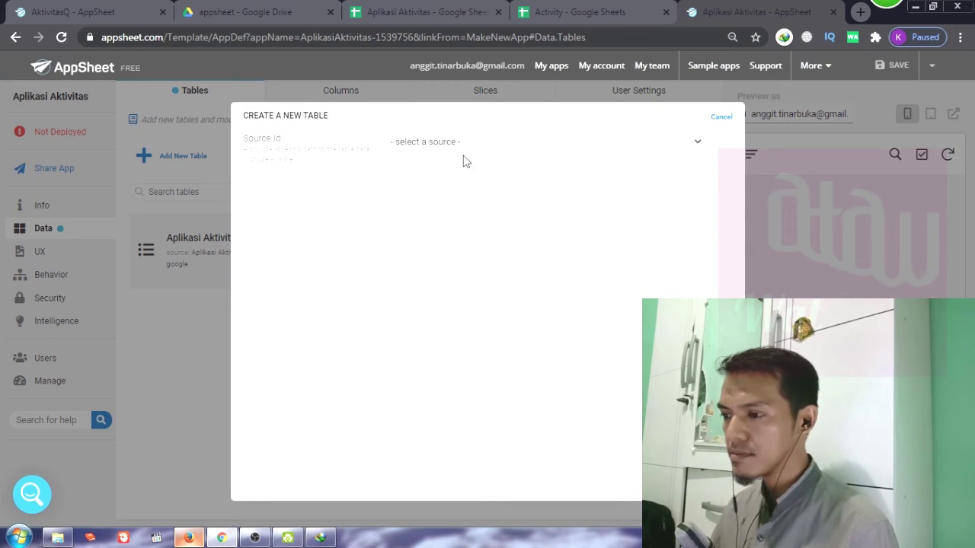
pyautogui.click(471, 145)
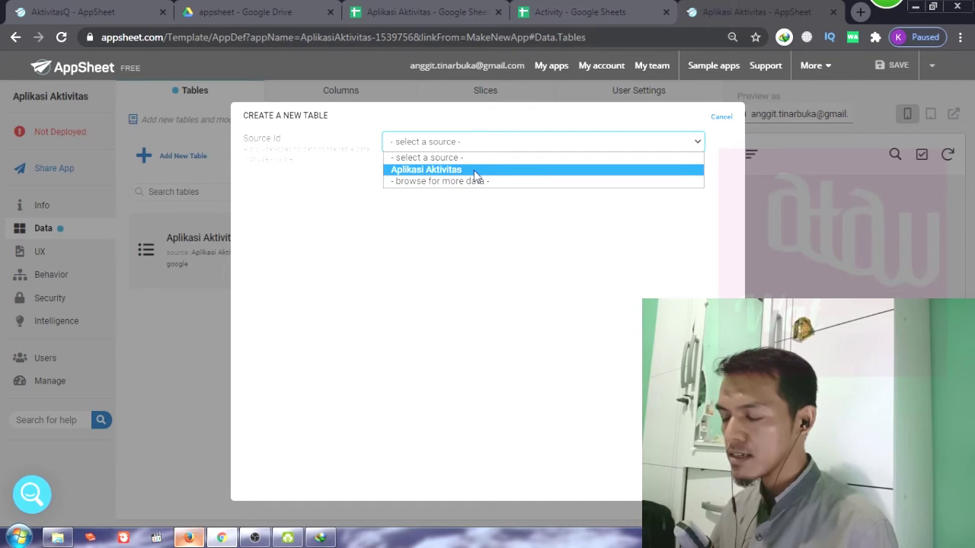
pyautogui.click(474, 170)
pyautogui.click(473, 188)
pyautogui.click(459, 230)
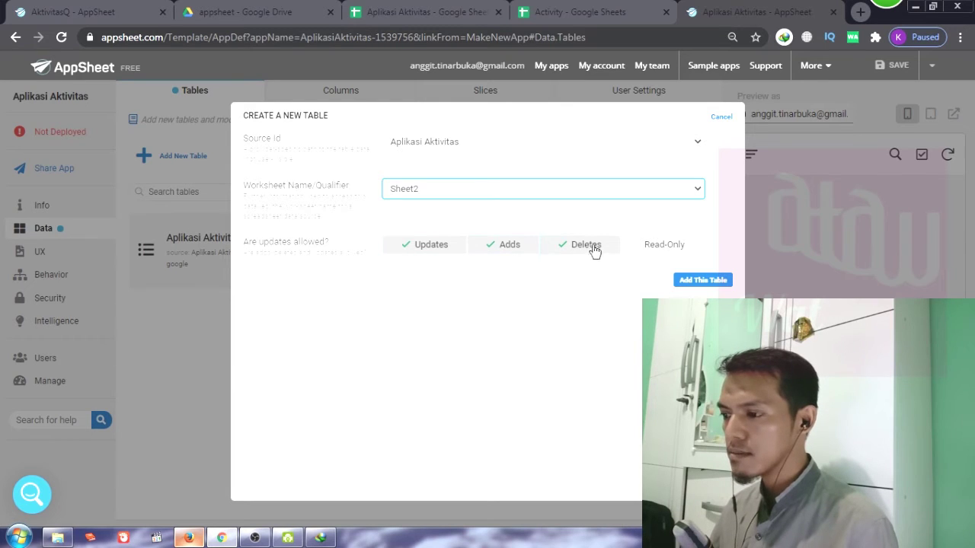
# Step: Allow updates, adds and deletes for the Sheet2 table and add it to the app
pyautogui.click(668, 247)
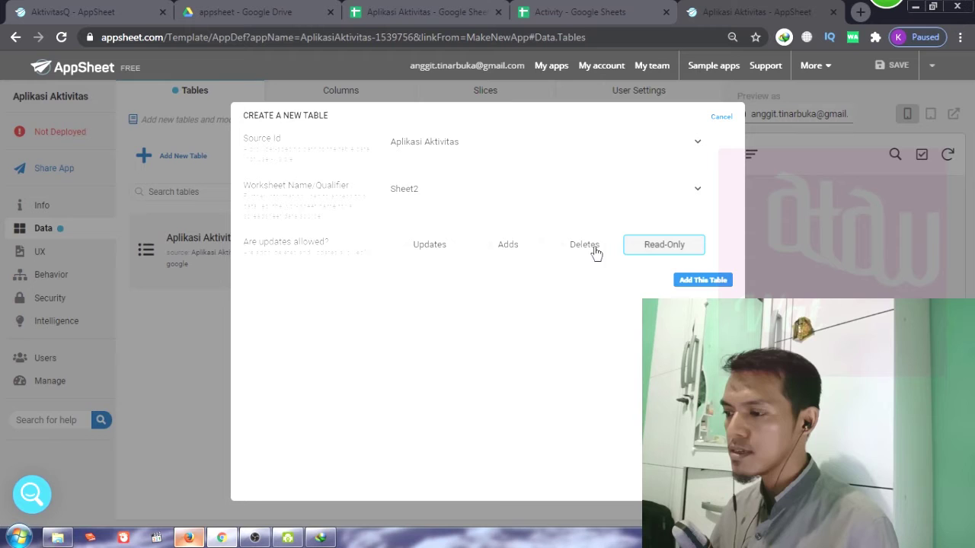
pyautogui.click(439, 256)
pyautogui.click(518, 256)
pyautogui.click(578, 252)
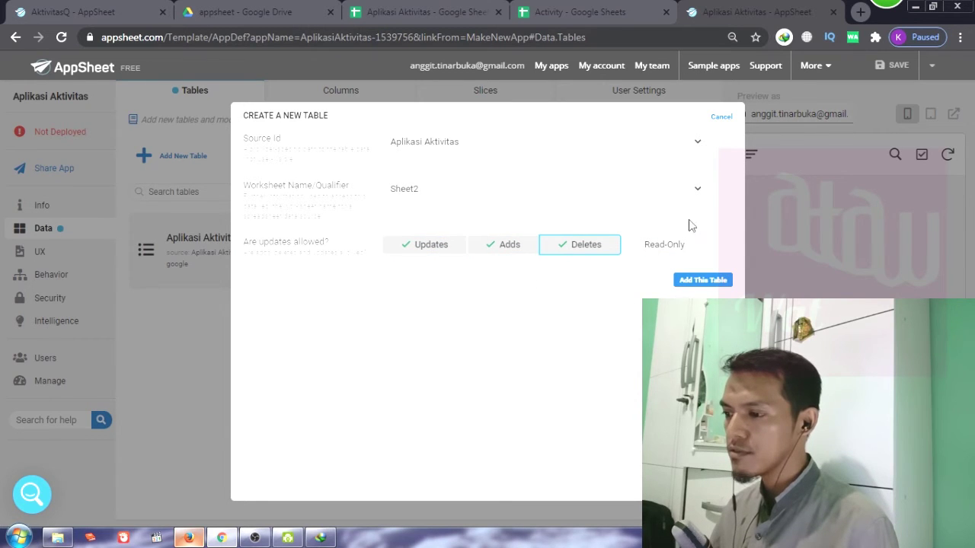
pyautogui.click(701, 280)
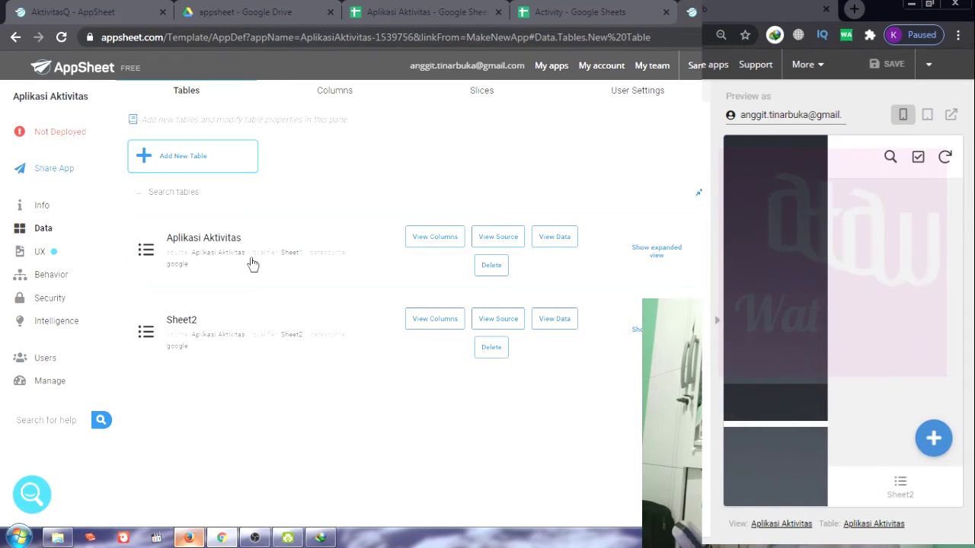
# Step: Examine the new-entry form of the Sheet2 view in the app preview
pyautogui.click(897, 491)
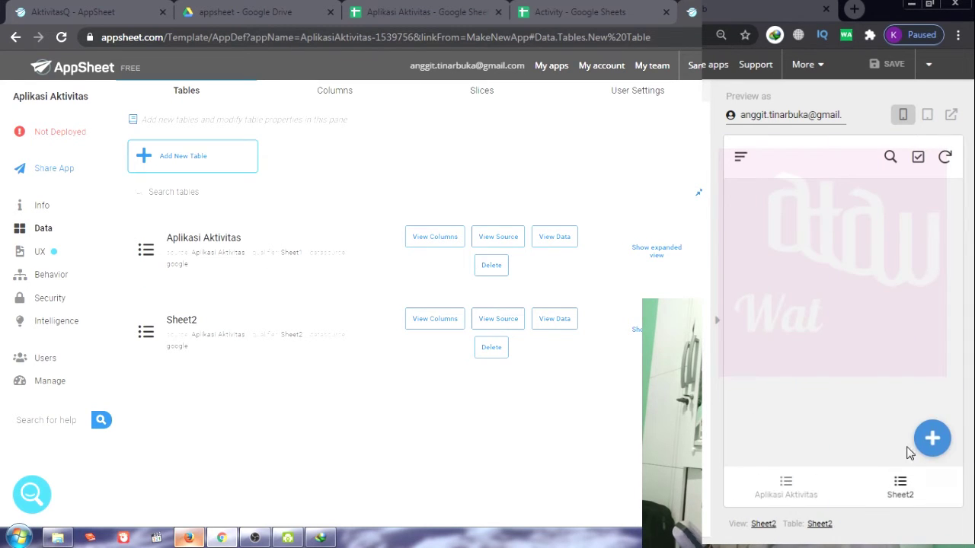
pyautogui.click(932, 435)
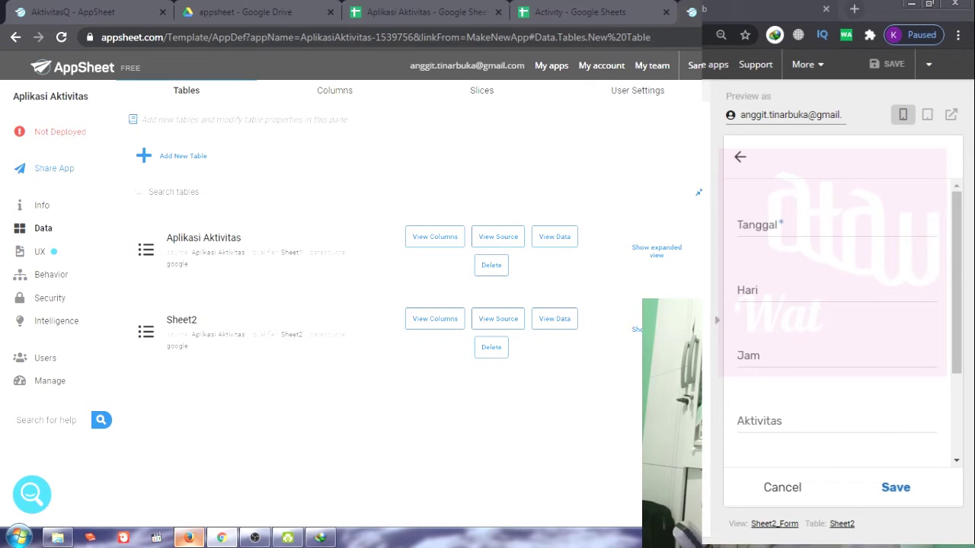
pyautogui.moveTo(958, 289)
pyautogui.mouseDown()
pyautogui.moveTo(969, 390)
pyautogui.moveTo(963, 295)
pyautogui.mouseUp()
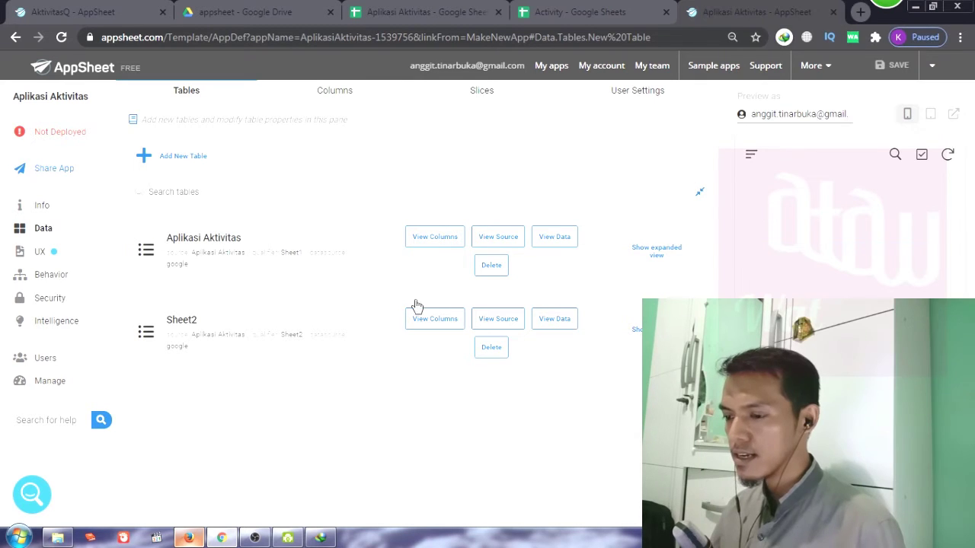
# Step: Rename the Aplikasi Aktivitas table, based on Sheet1, as Aktivitas
pyautogui.click(250, 243)
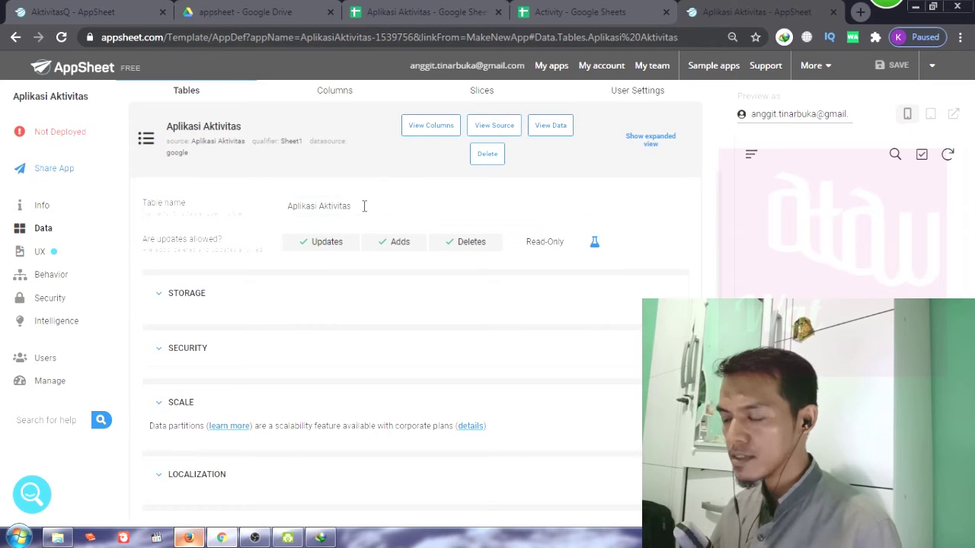
pyautogui.moveTo(360, 206); pyautogui.dragTo(255, 192)
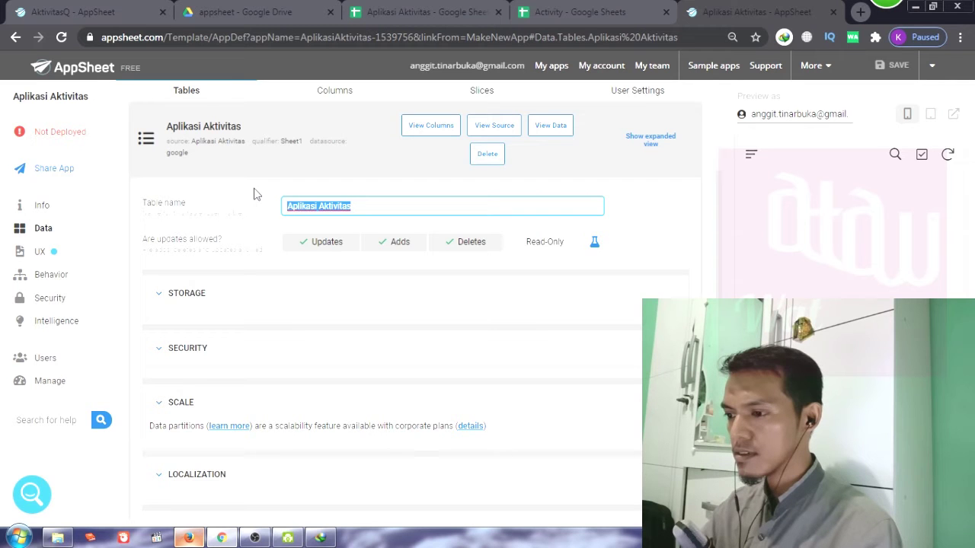
pyautogui.write('Aktivitas')
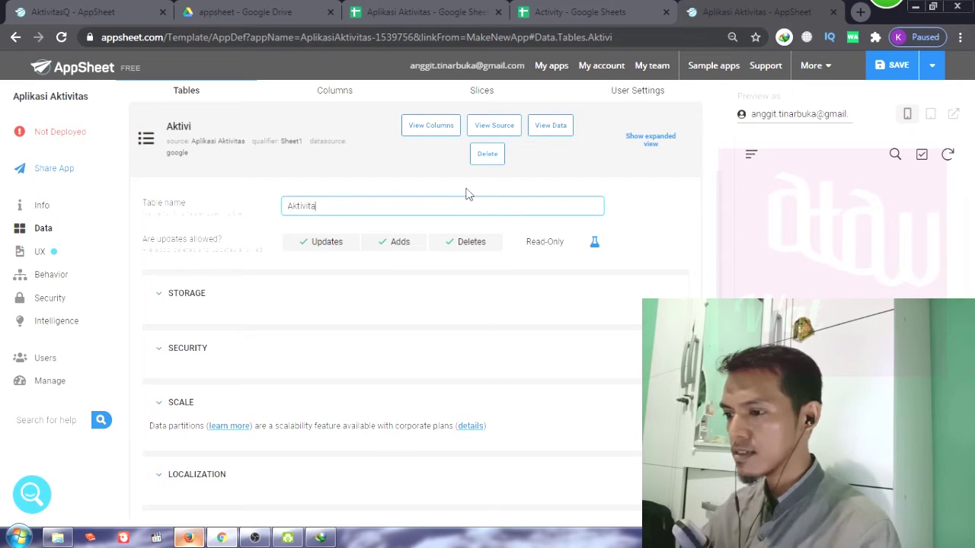
pyautogui.click(372, 135)
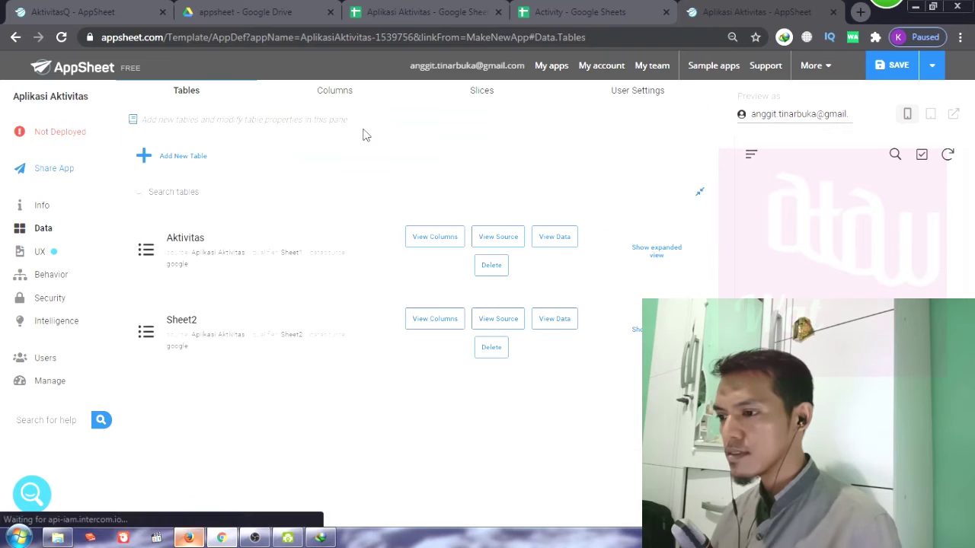
# Step: Rename the Sheet2 table as Catatan and save the app
pyautogui.click(206, 329)
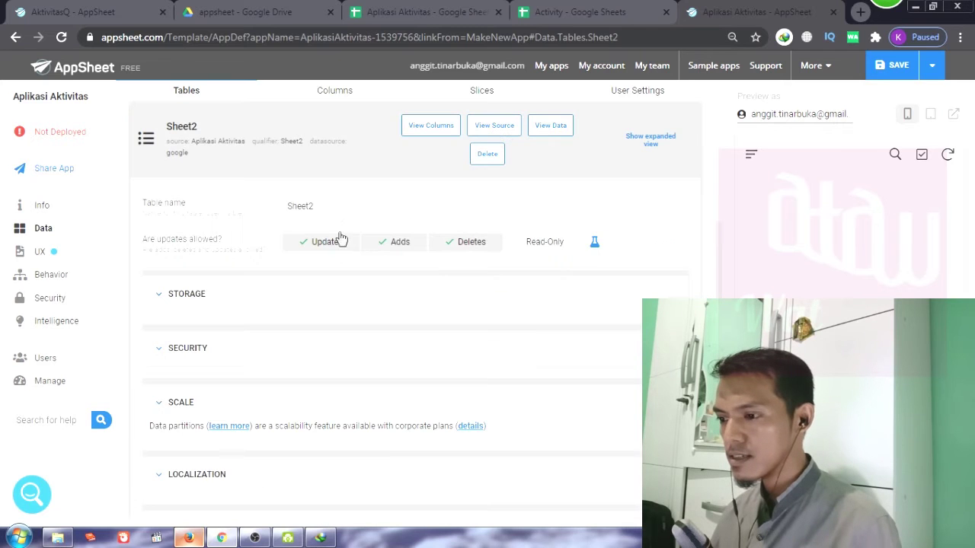
pyautogui.write('Catatan K')
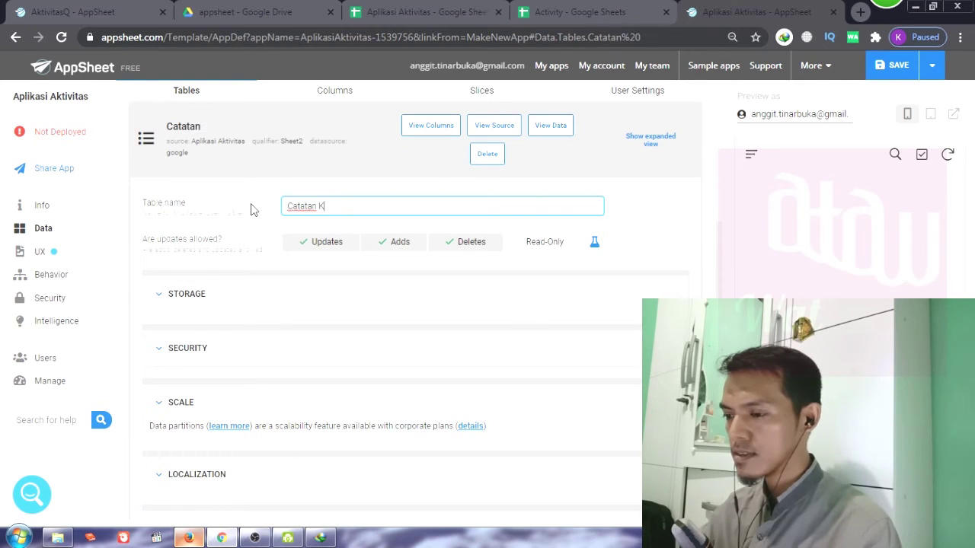
pyautogui.press('BackSpace')
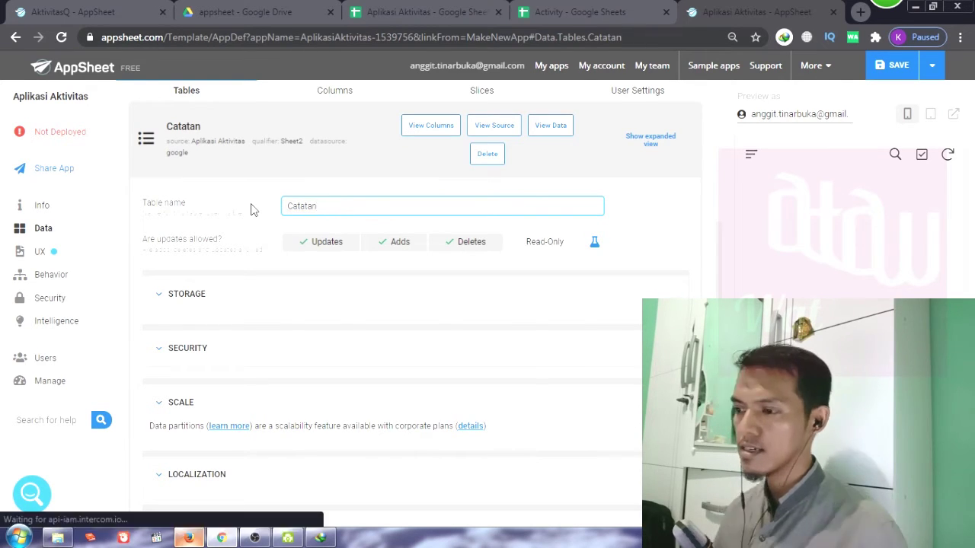
pyautogui.click(289, 124)
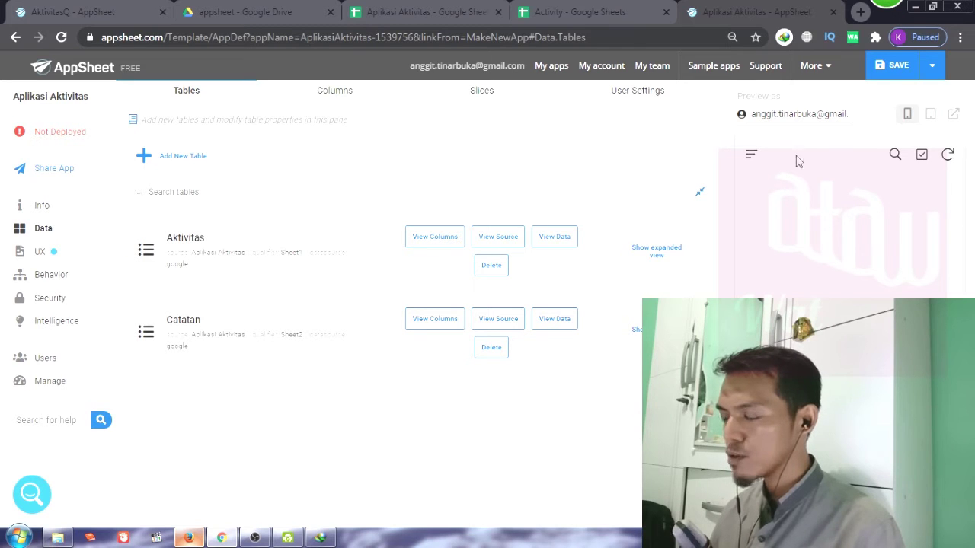
pyautogui.click(883, 69)
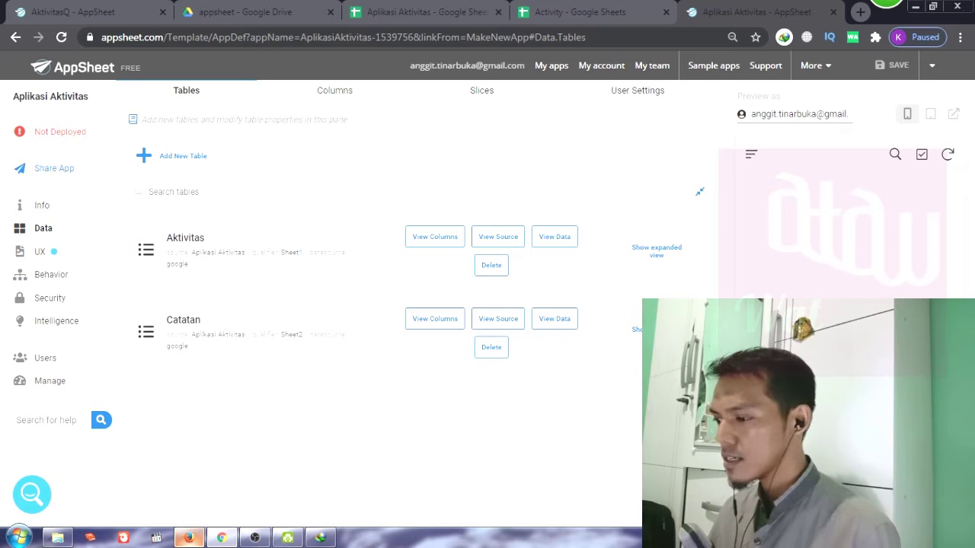
# Step: Rename the primary view Aplikasi Aktivitas as Aktivitas
pyautogui.click(41, 252)
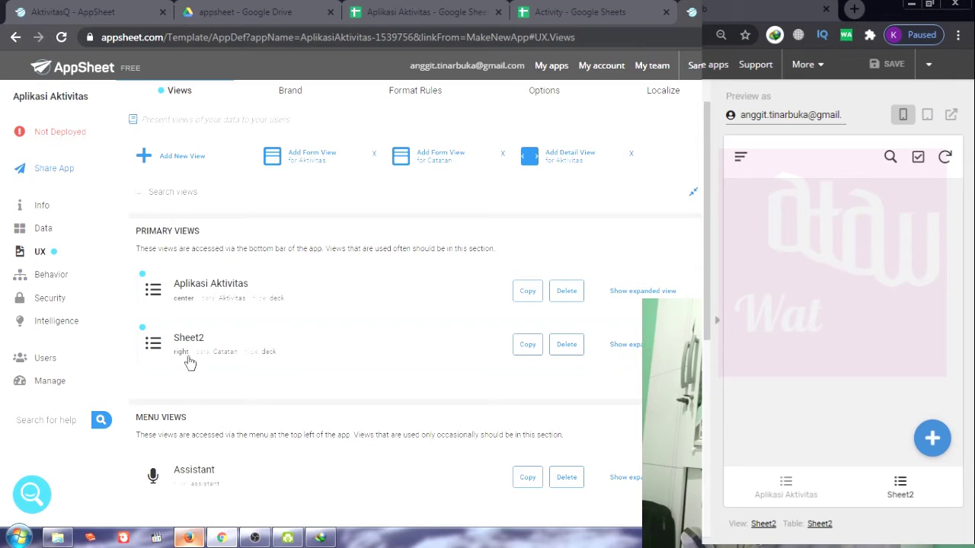
pyautogui.click(277, 299)
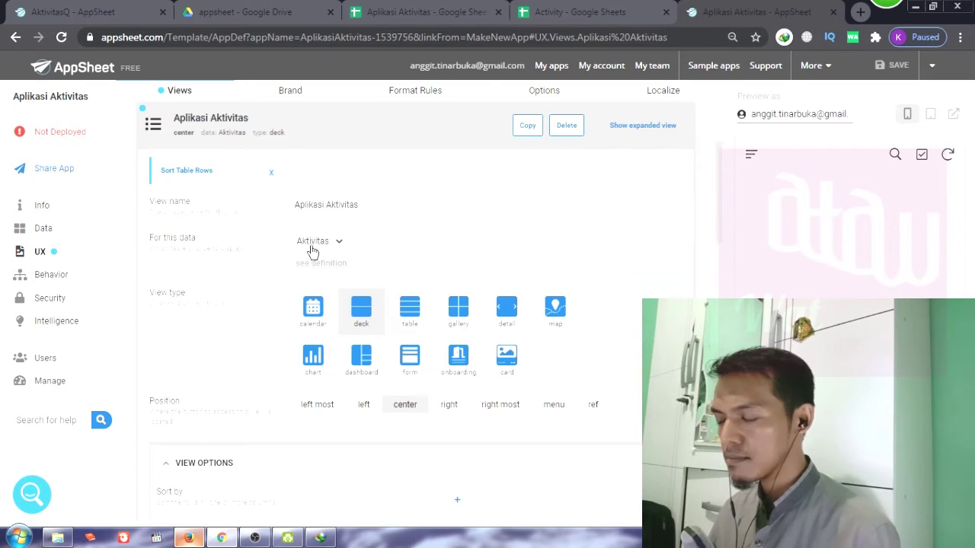
pyautogui.moveTo(369, 204); pyautogui.dragTo(328, 207)
pyautogui.click(334, 212)
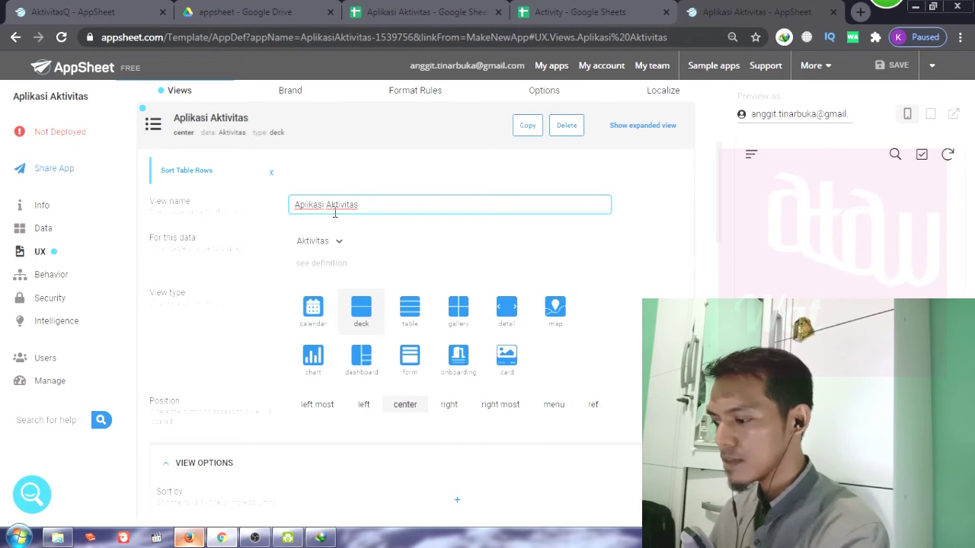
pyautogui.press('BackSpace')
pyautogui.press('BackSpace')
pyautogui.press('BackSpace')
pyautogui.press('BackSpace')
pyautogui.press('BackSpace')
pyautogui.press('BackSpace')
pyautogui.press('BackSpace')
pyautogui.press('BackSpace')
pyautogui.press('BackSpace')
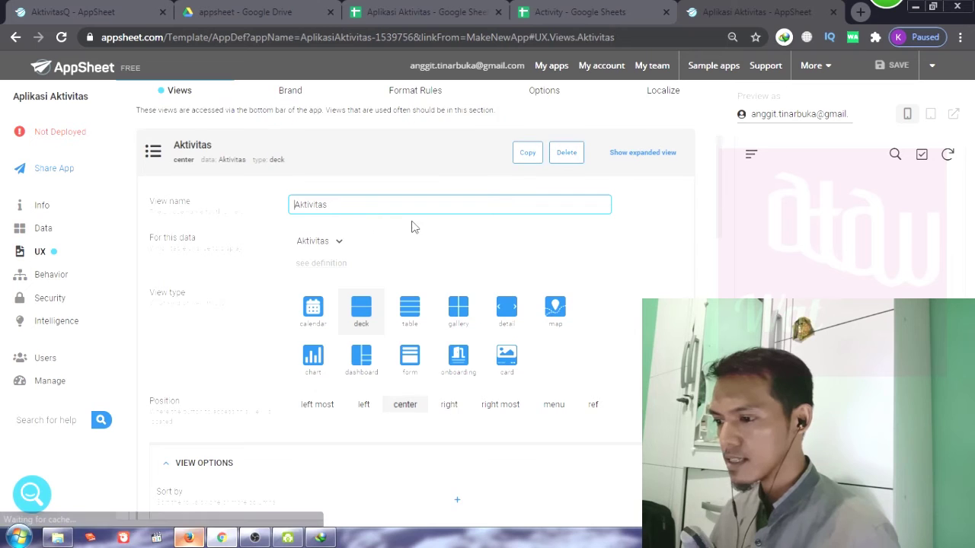
# Step: Change the view type of the Aktivitas view to form
pyautogui.scroll(-1, 442, 198)
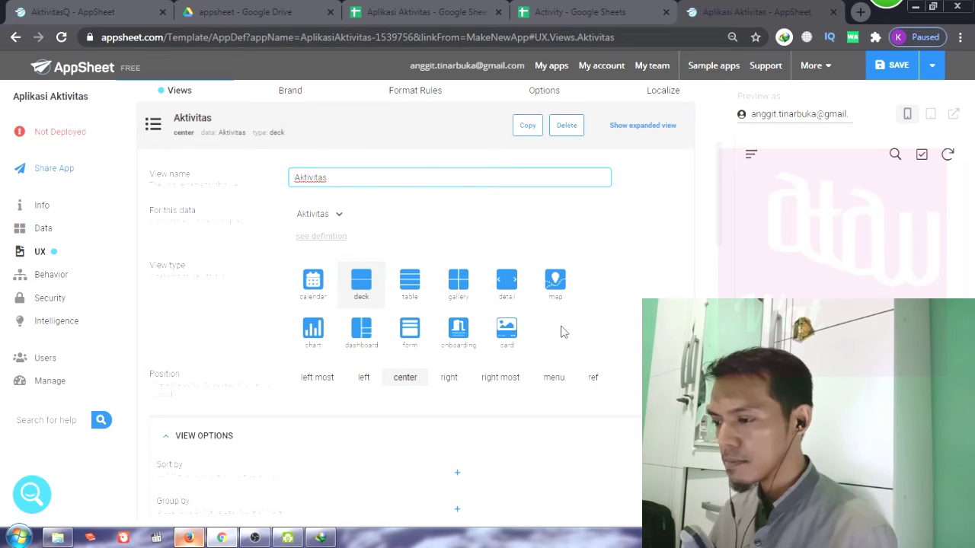
pyautogui.click(408, 334)
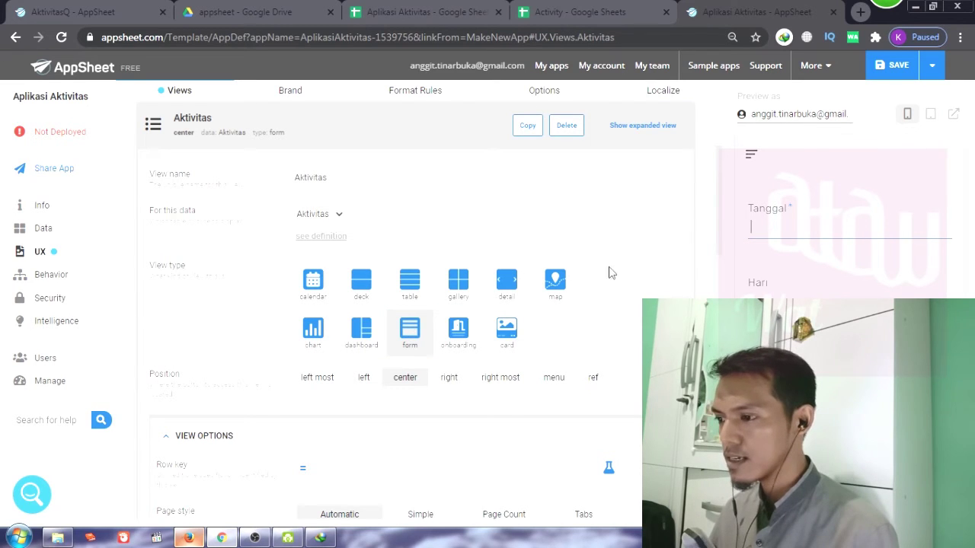
pyautogui.click(431, 140)
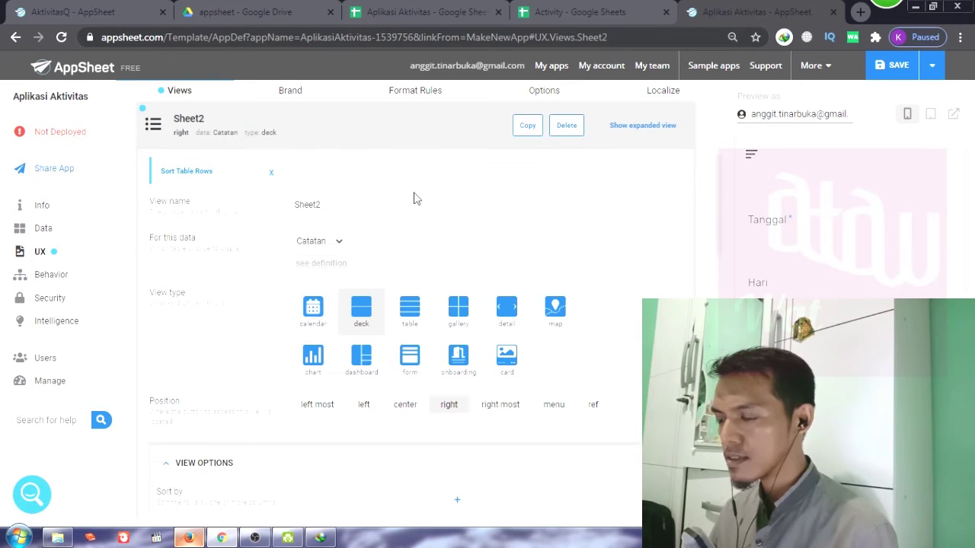
# Step: Rename the primary view Sheet2, based on the Catatan table, as Catatan
pyautogui.click(362, 202)
pyautogui.moveTo(324, 204); pyautogui.dragTo(277, 204)
pyautogui.write('Catatan')
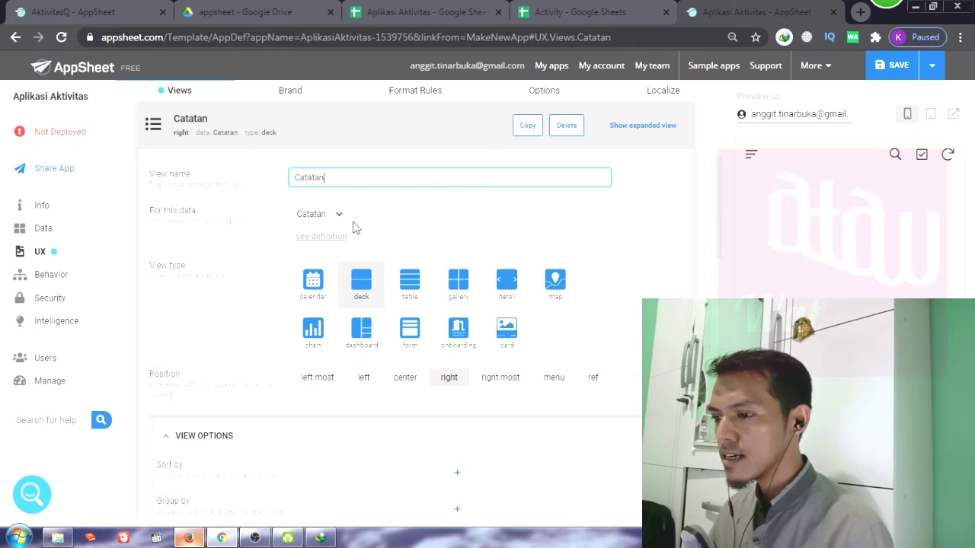
# Step: Configure the Catatan view as a calendar in the left position and save the app
pyautogui.click(327, 302)
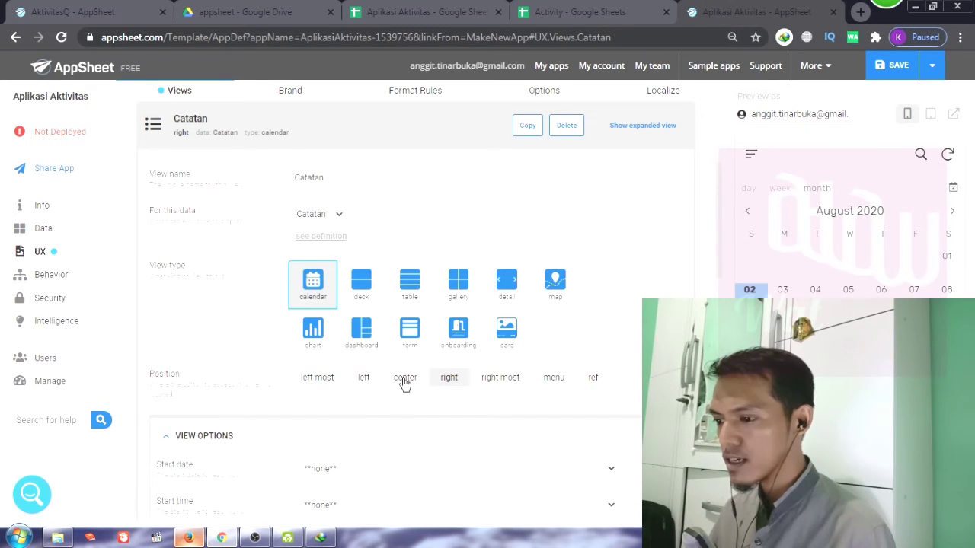
pyautogui.click(379, 385)
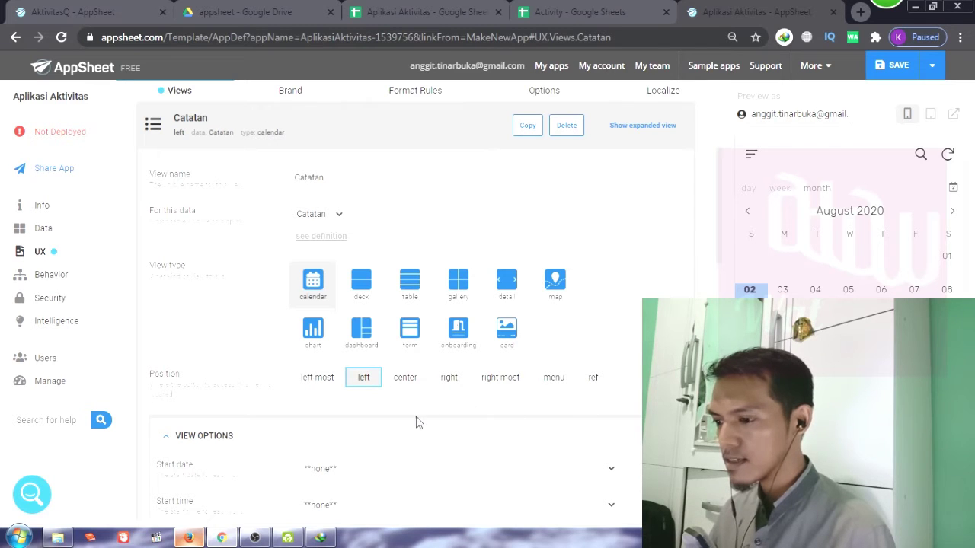
pyautogui.scroll(-1, 415, 423)
pyautogui.scroll(1, 418, 419)
pyautogui.scroll(-2, 420, 372)
pyautogui.scroll(3, 418, 405)
pyautogui.click(433, 206)
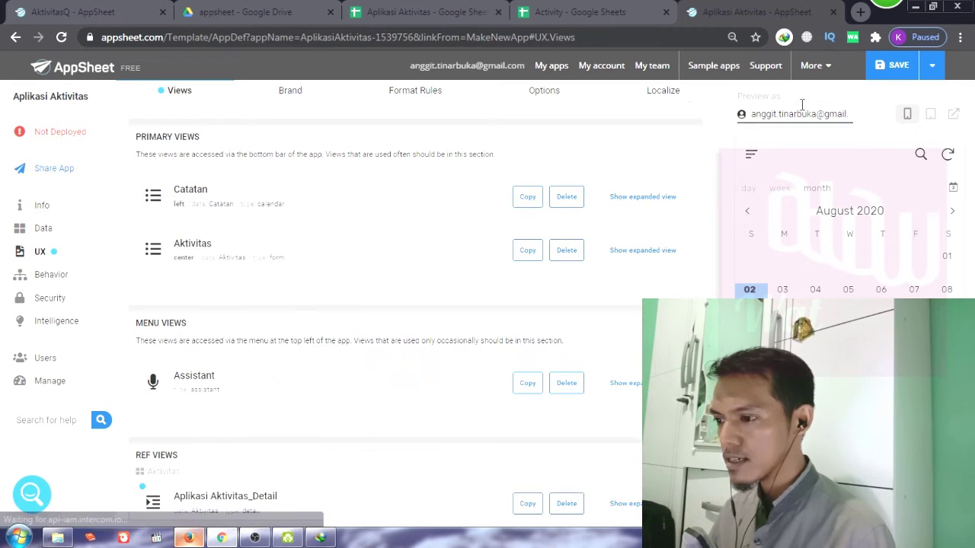
pyautogui.click(879, 66)
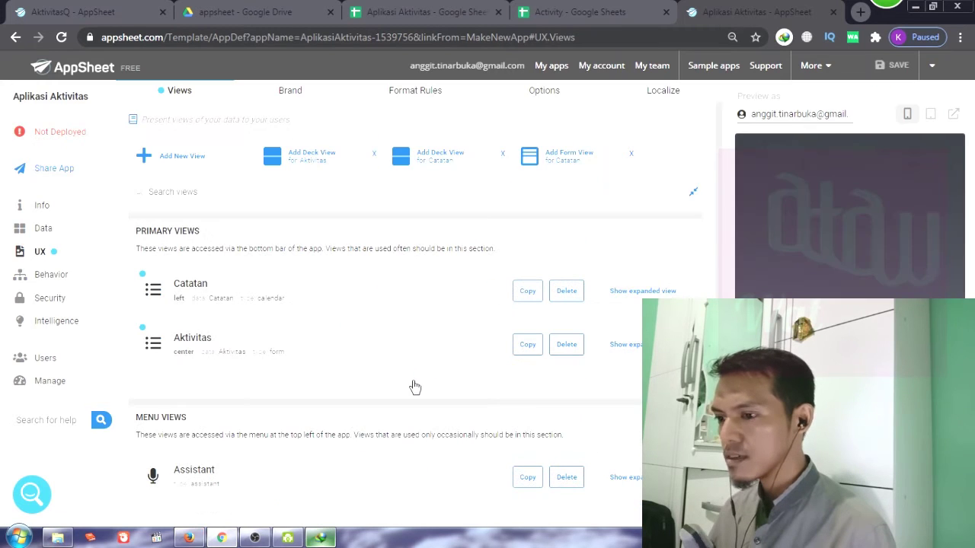
# Step: Open the column definitions of the Aktivitas table and its new-entry form in the app preview
pyautogui.click(60, 233)
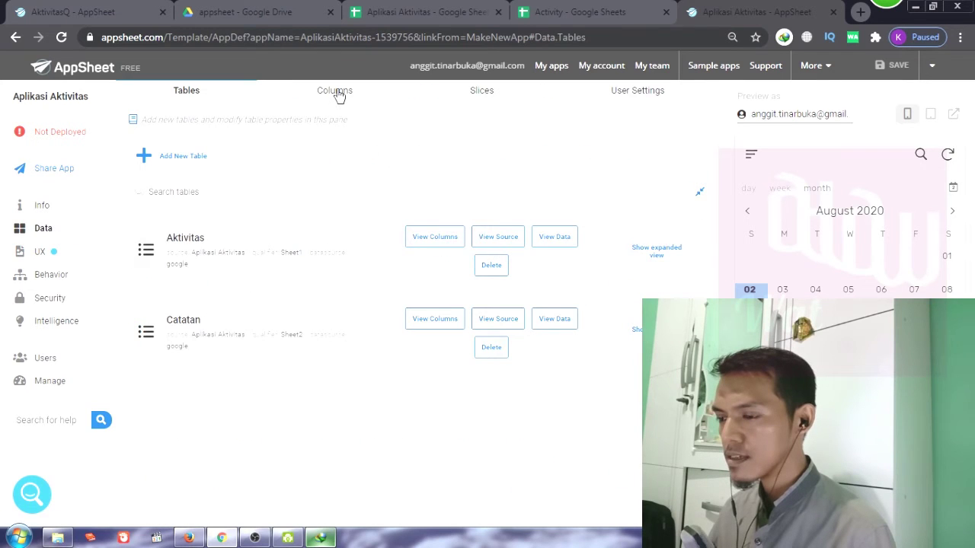
pyautogui.click(337, 92)
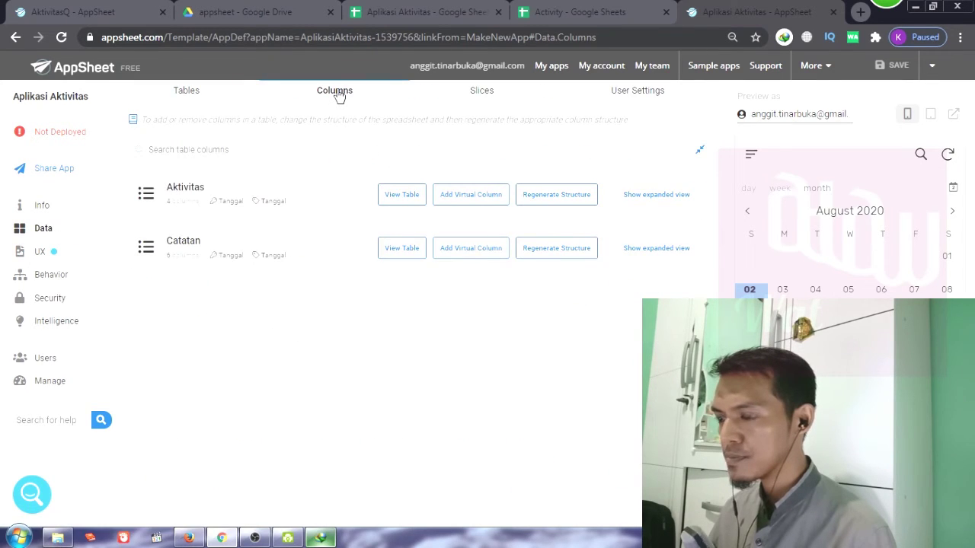
pyautogui.click(322, 206)
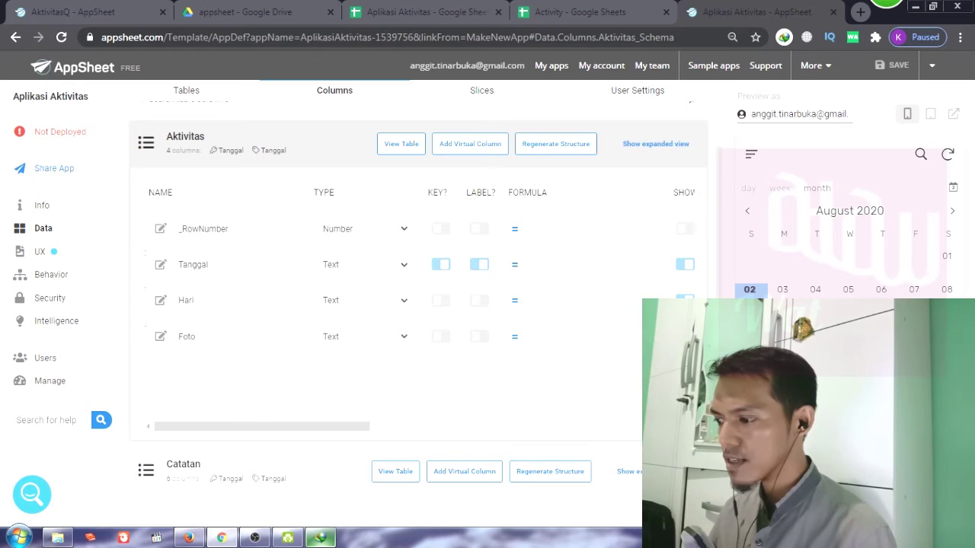
pyautogui.click(837, 289)
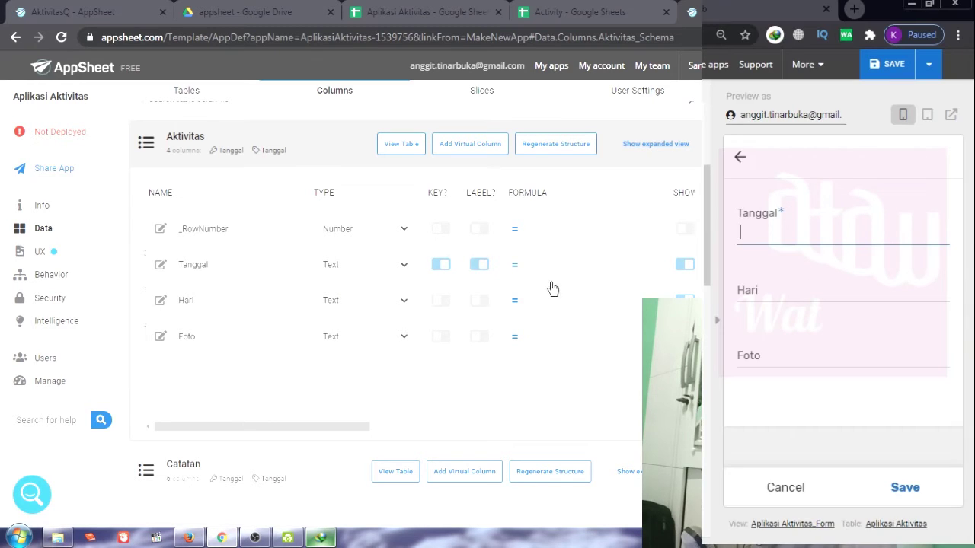
pyautogui.click(553, 289)
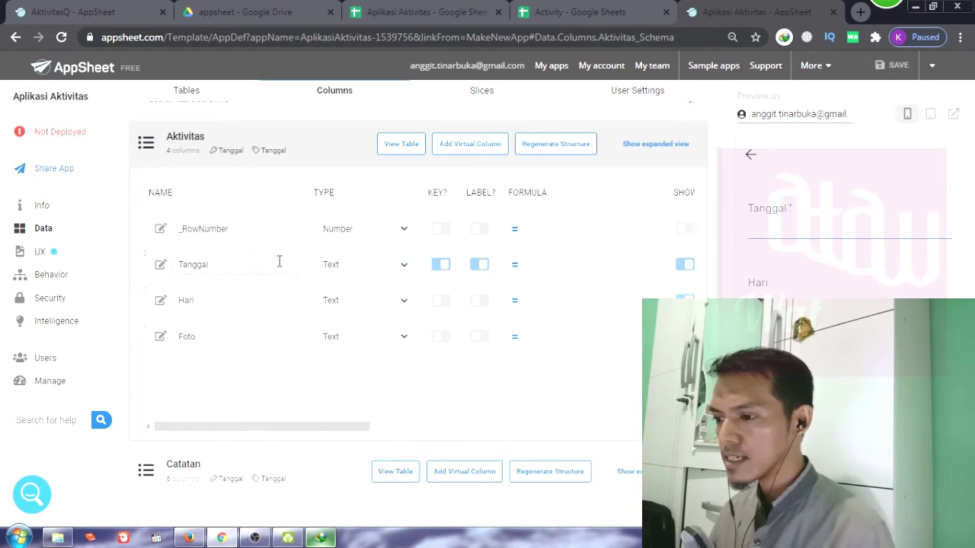
# Step: Set the Aktivitas table's Tanggal column to type Date and its Hari column to type Enum
pyautogui.click(403, 268)
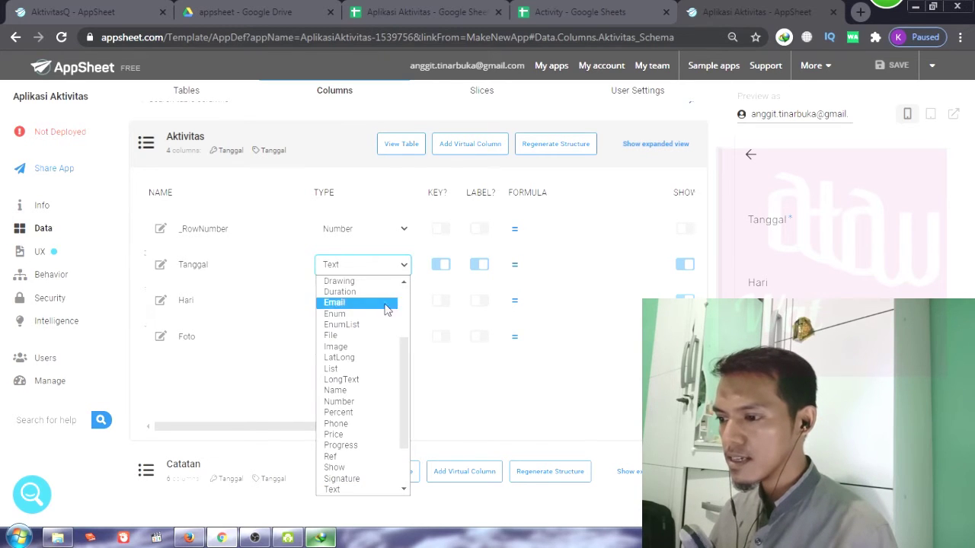
pyautogui.scroll(3, 377, 330)
pyautogui.click(359, 347)
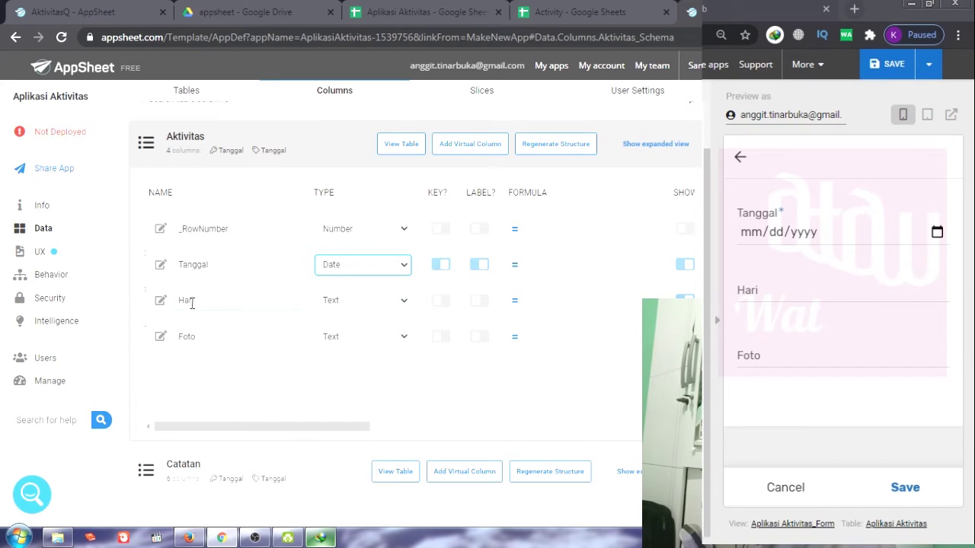
pyautogui.click(404, 301)
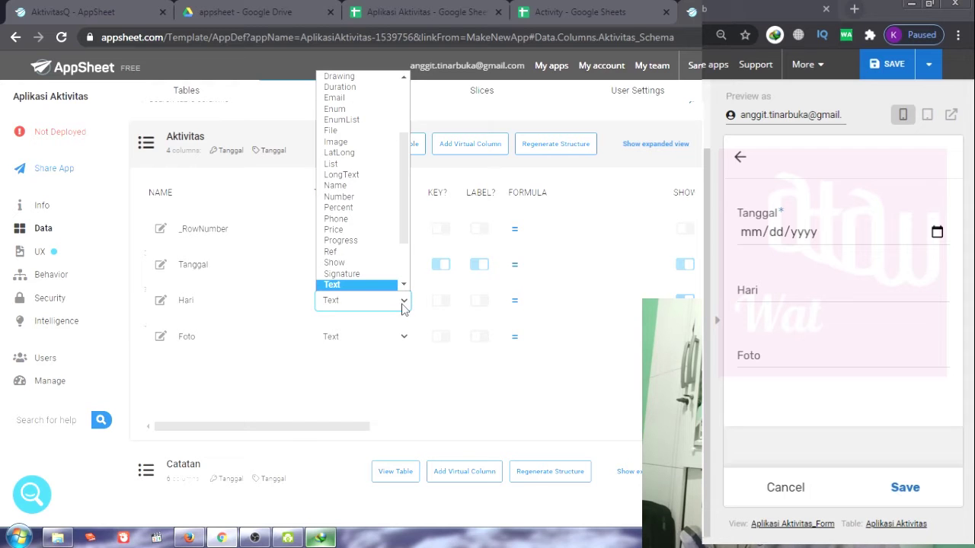
pyautogui.scroll(3, 392, 249)
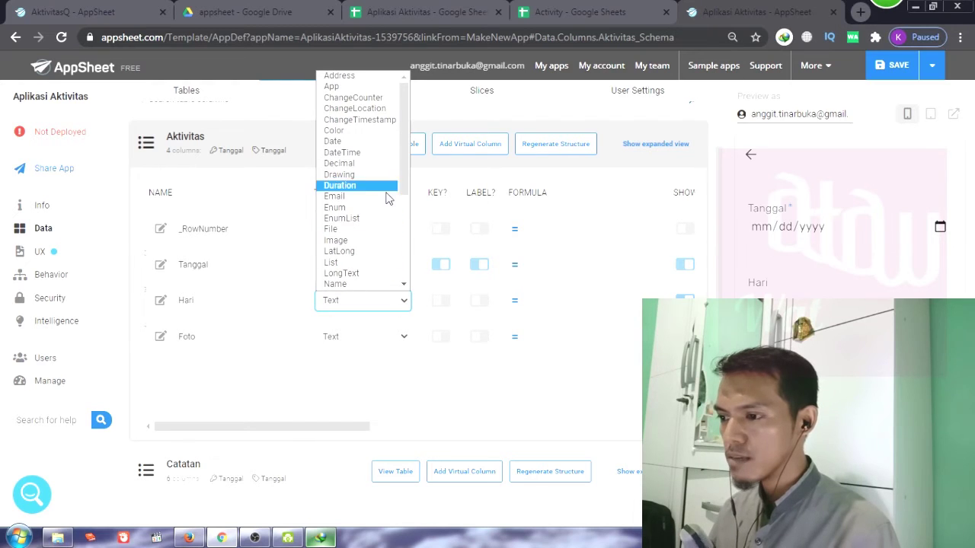
pyautogui.click(380, 208)
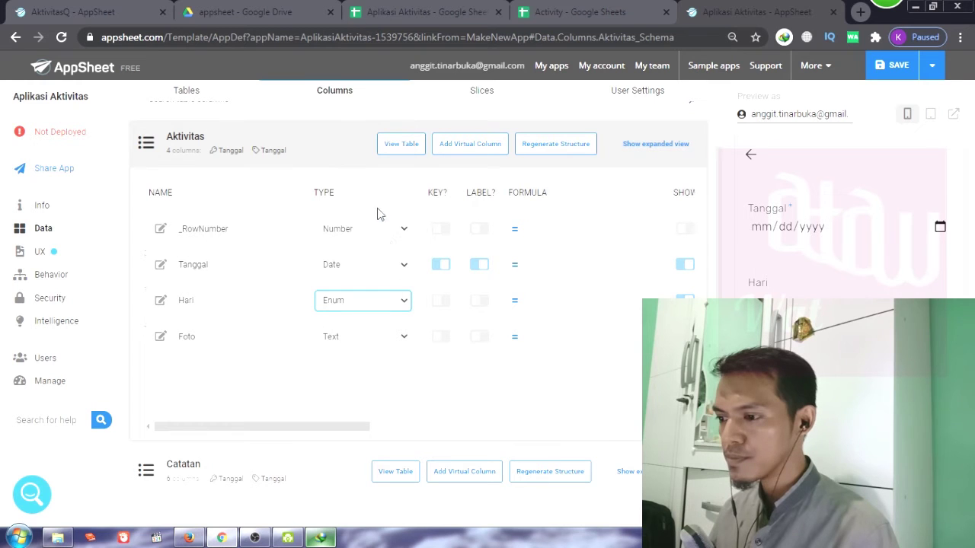
# Step: Set the Foto column of the Aktivitas table to type Image
pyautogui.click(397, 339)
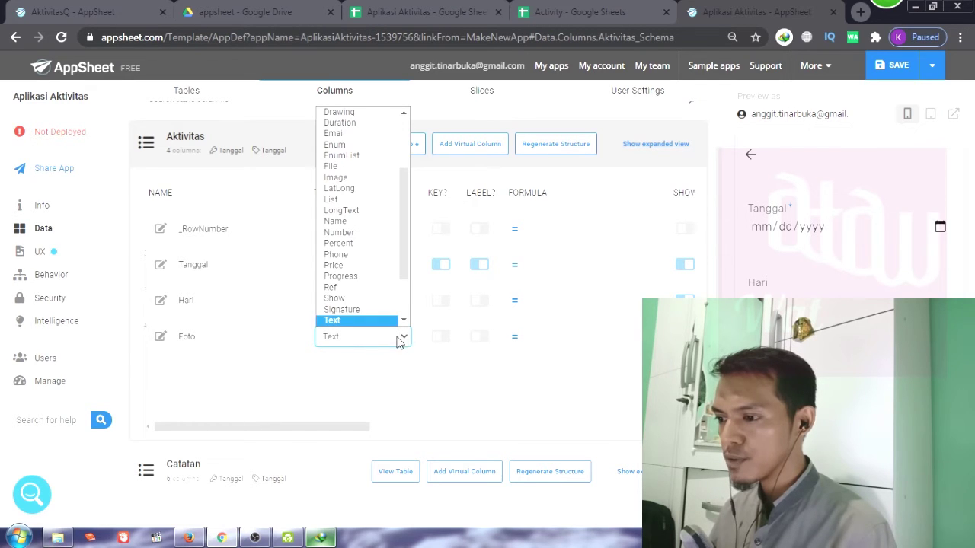
pyautogui.scroll(-2, 370, 266)
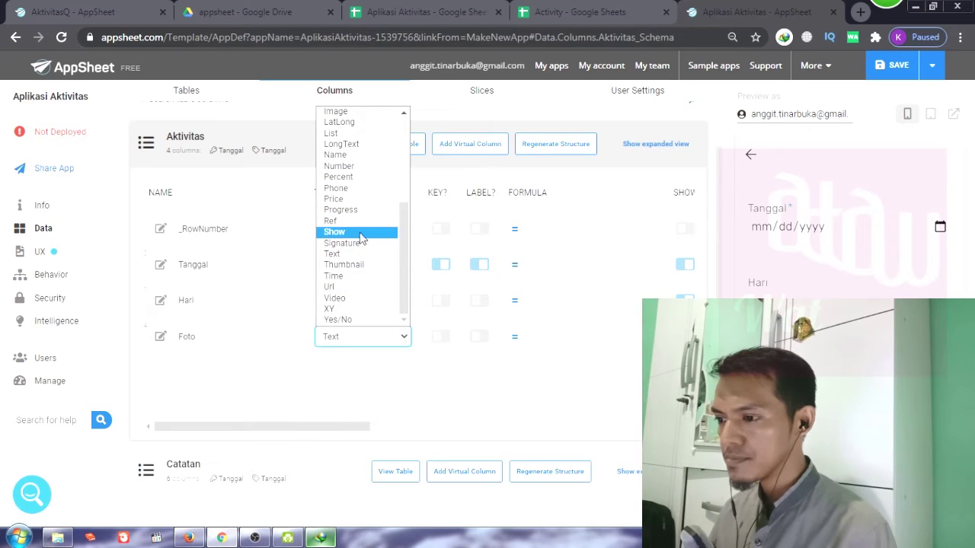
pyautogui.scroll(5, 366, 196)
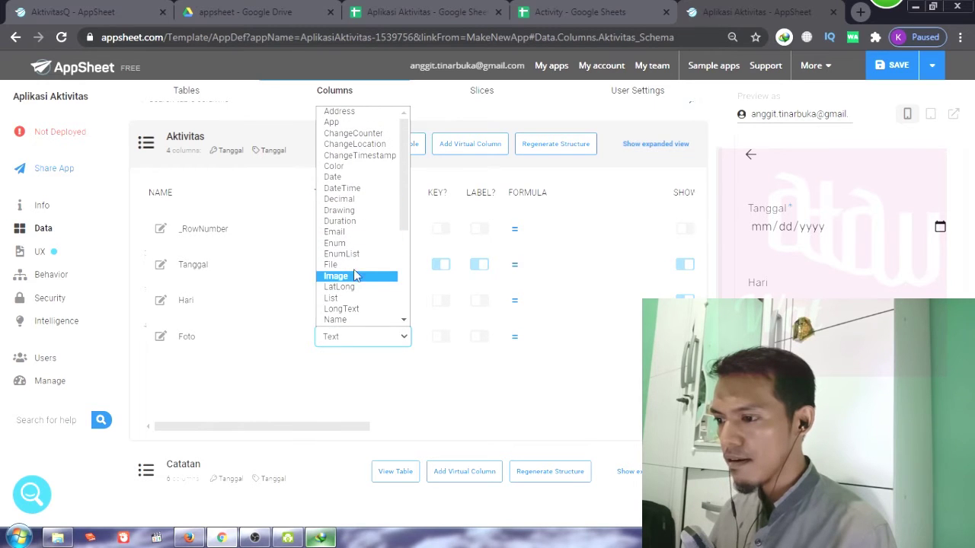
pyautogui.click(353, 278)
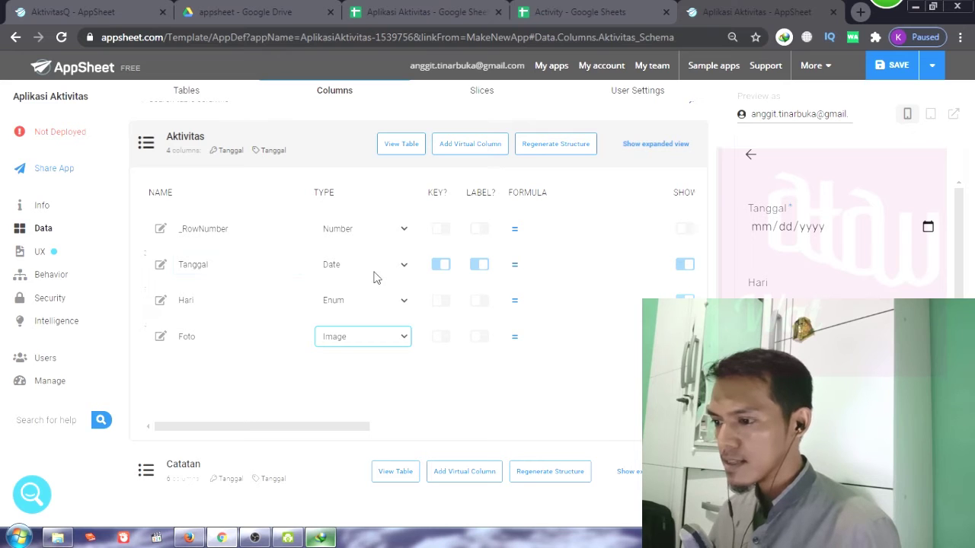
# Step: Examine the Tanggal date picker and the remaining fields of the entry form in the app preview
pyautogui.click(847, 233)
pyautogui.click(823, 228)
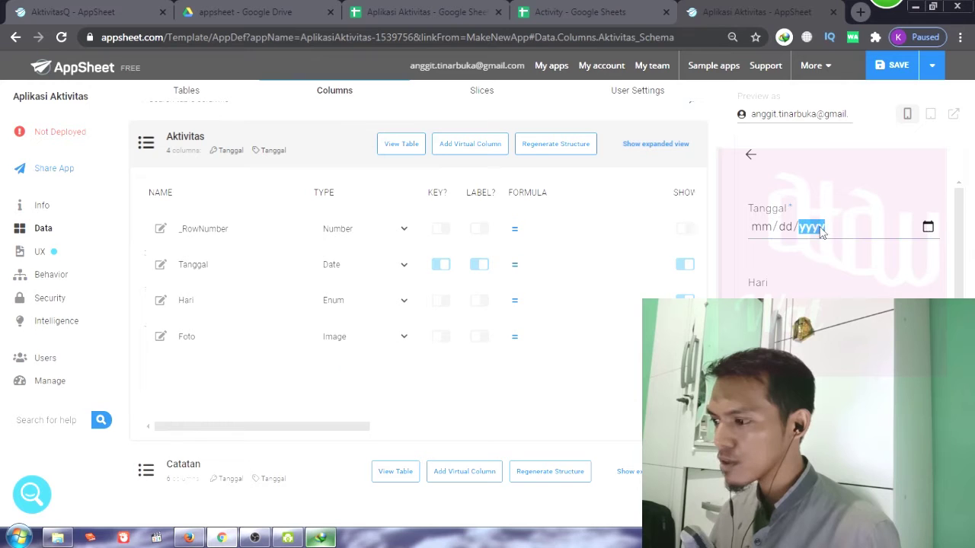
pyautogui.click(928, 228)
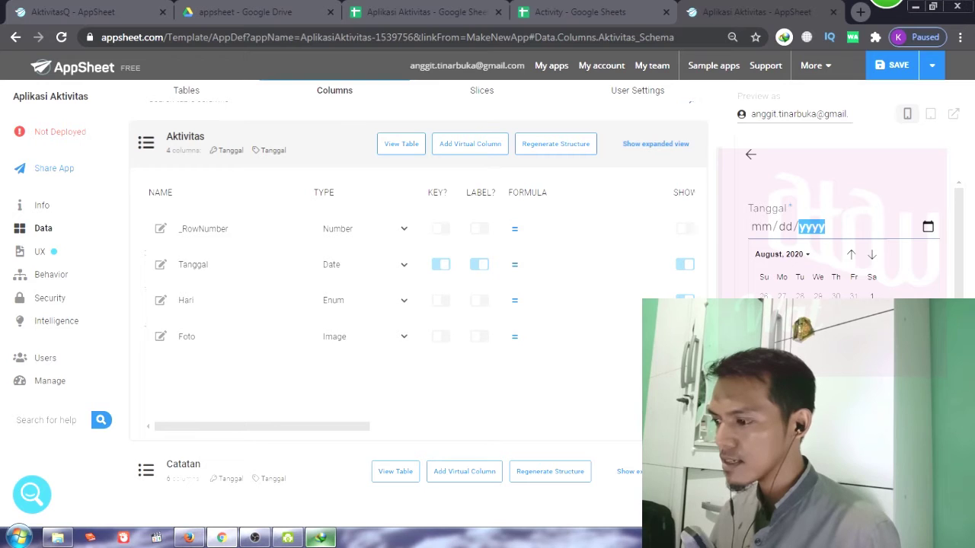
pyautogui.click(927, 229)
pyautogui.click(928, 228)
pyautogui.click(937, 263)
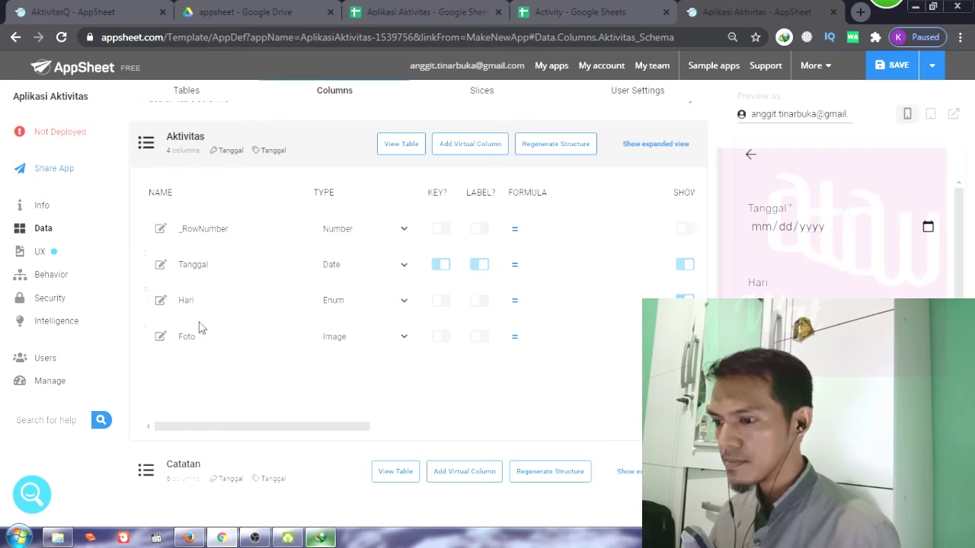
pyautogui.scroll(-1, 478, 351)
pyautogui.scroll(1, 479, 351)
pyautogui.scroll(-1, 478, 347)
pyautogui.scroll(1, 479, 343)
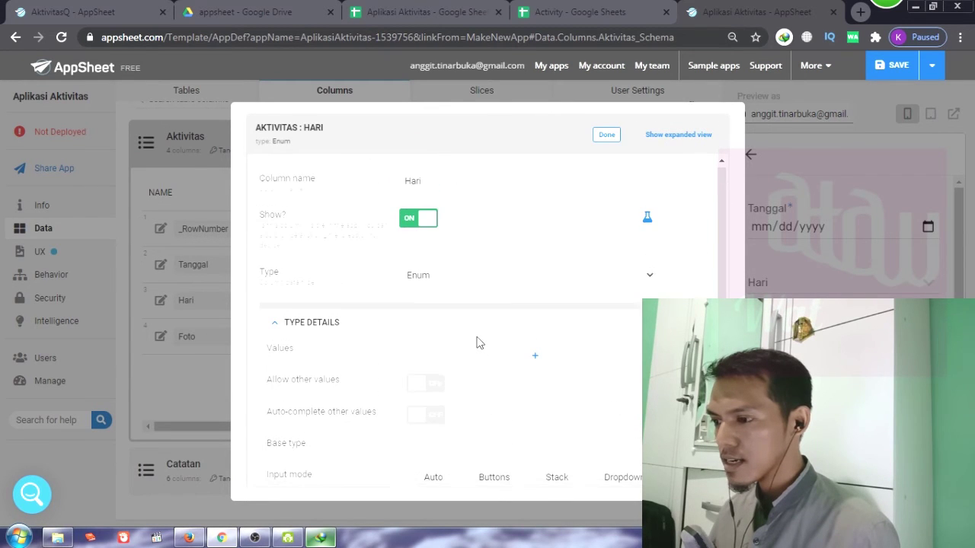
# Step: Add the values Minggu, Senin, Selasa, Rabu, Kamis, Jumat and Sabtu to the Hari column's Enum list
pyautogui.click(536, 360)
pyautogui.scroll(-1, 537, 377)
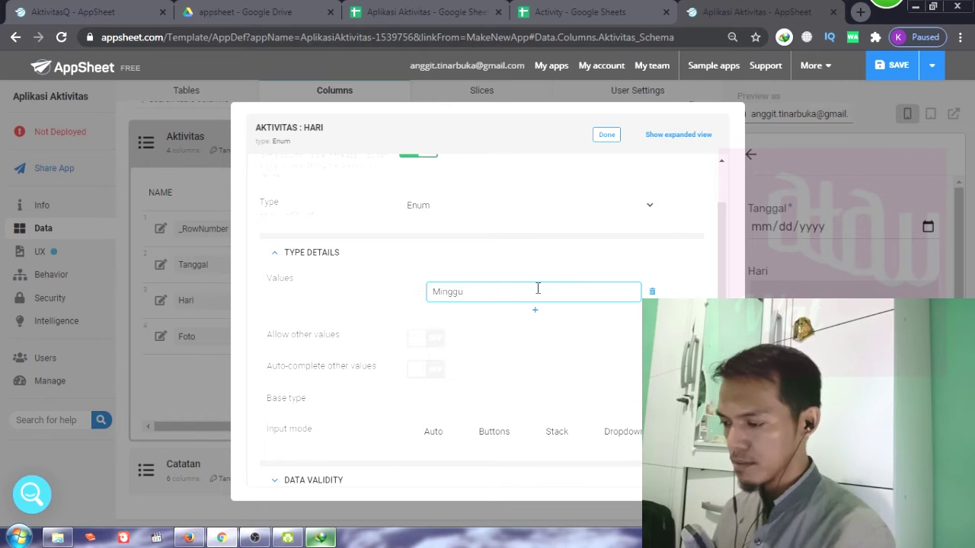
pyautogui.click(537, 312)
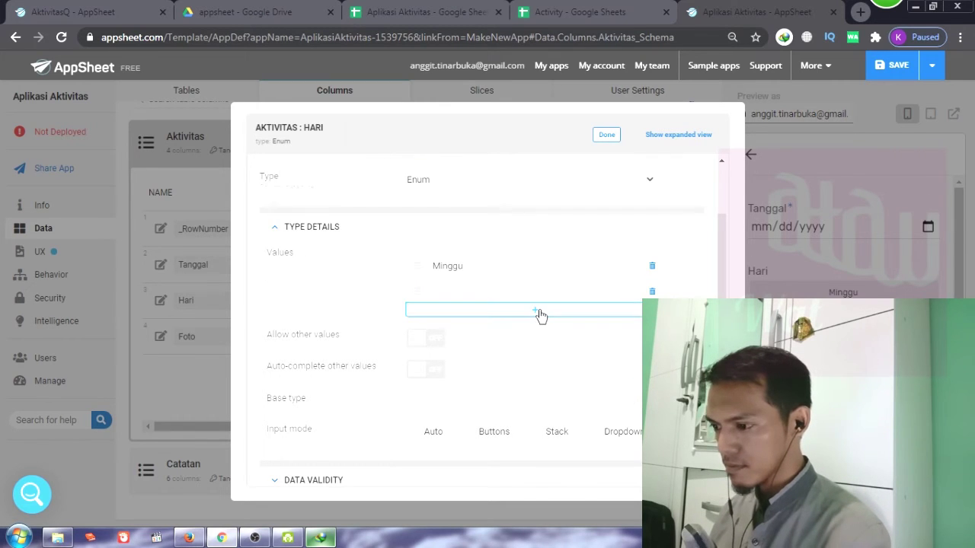
pyautogui.write('Seni')
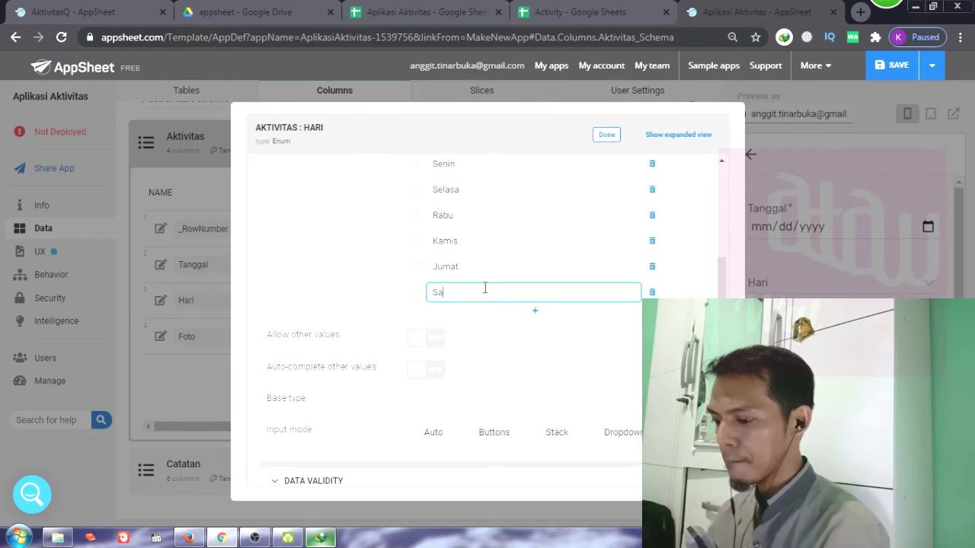
pyautogui.write('btu')
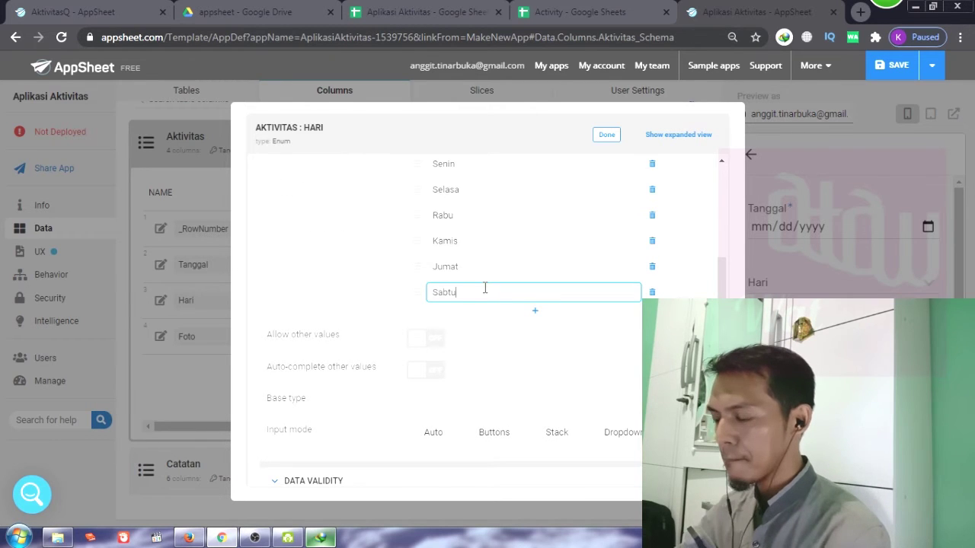
pyautogui.scroll(2, 620, 373)
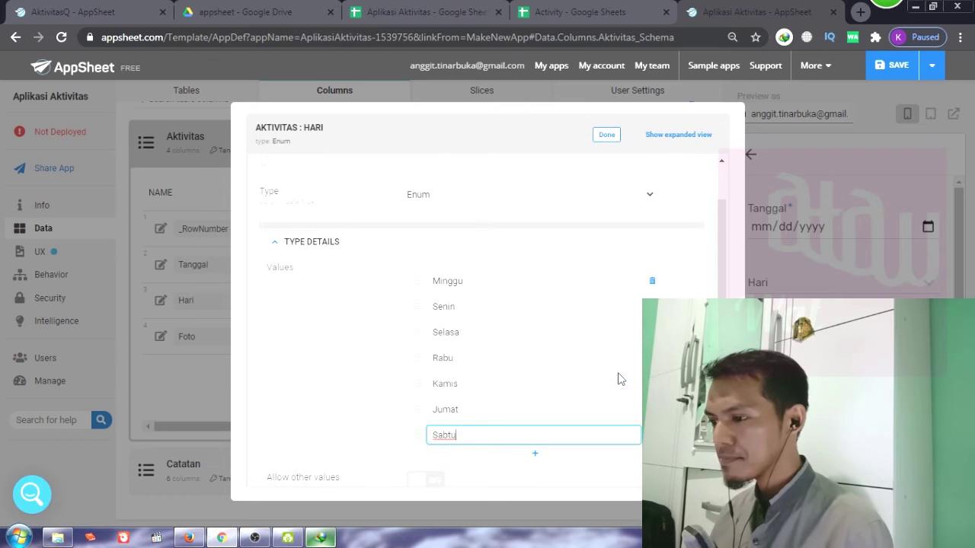
pyautogui.scroll(-1, 620, 373)
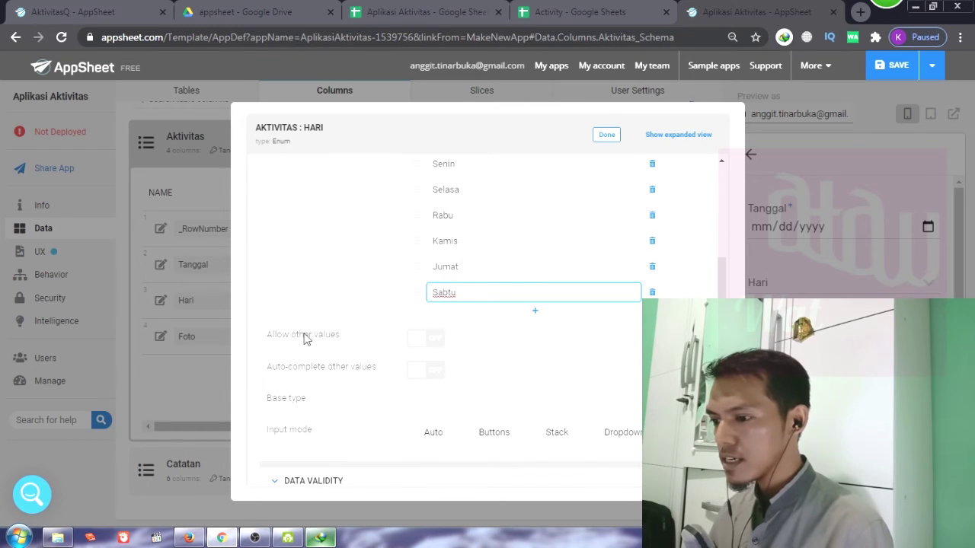
pyautogui.click(431, 349)
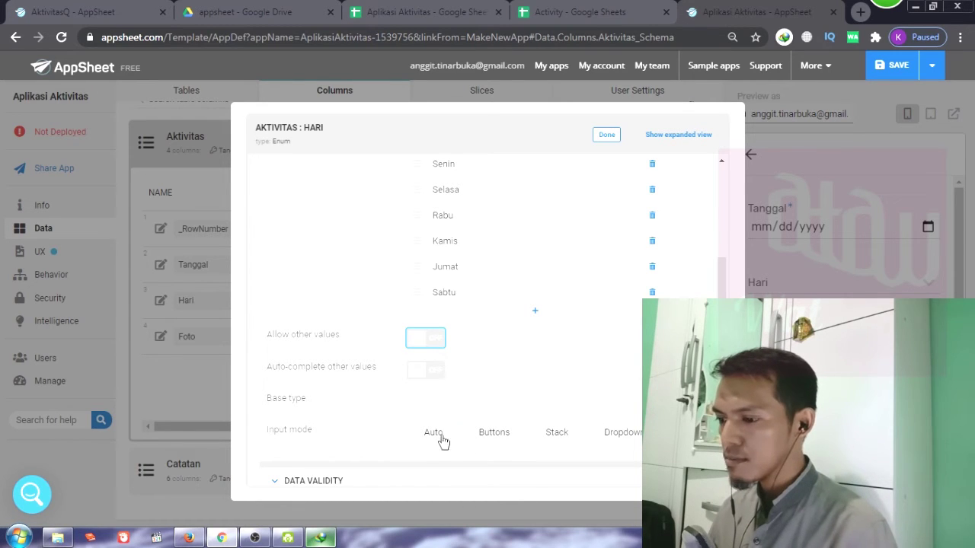
pyautogui.click(595, 405)
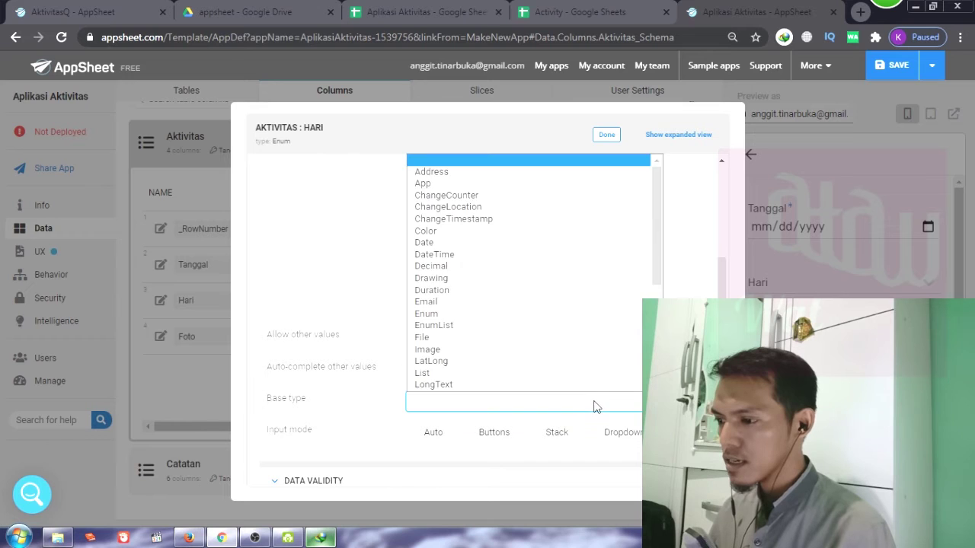
pyautogui.click(594, 405)
# Step: Try the Auto, Buttons, Stack and Dropdown input modes for the Aktivitas table's Hari column
pyautogui.scroll(-1, 500, 452)
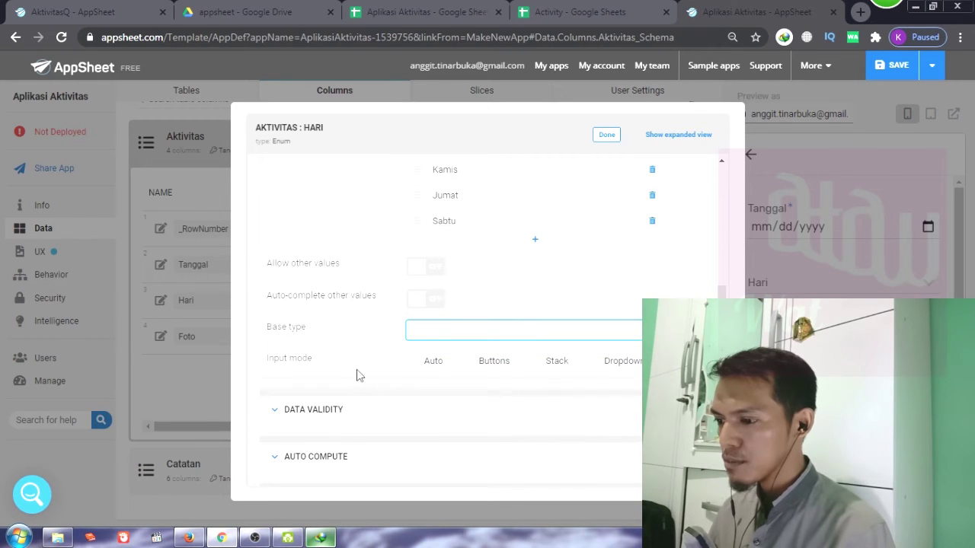
pyautogui.click(450, 366)
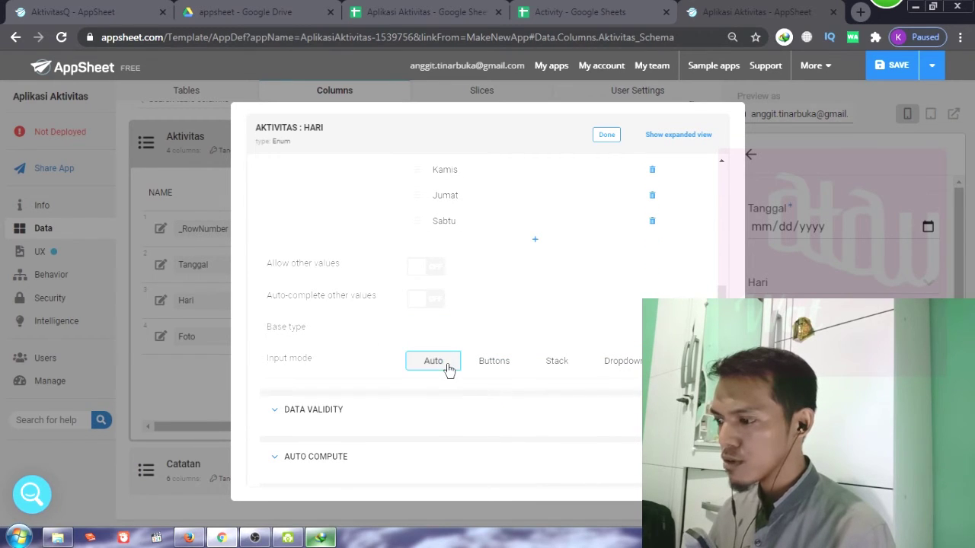
pyautogui.click(503, 368)
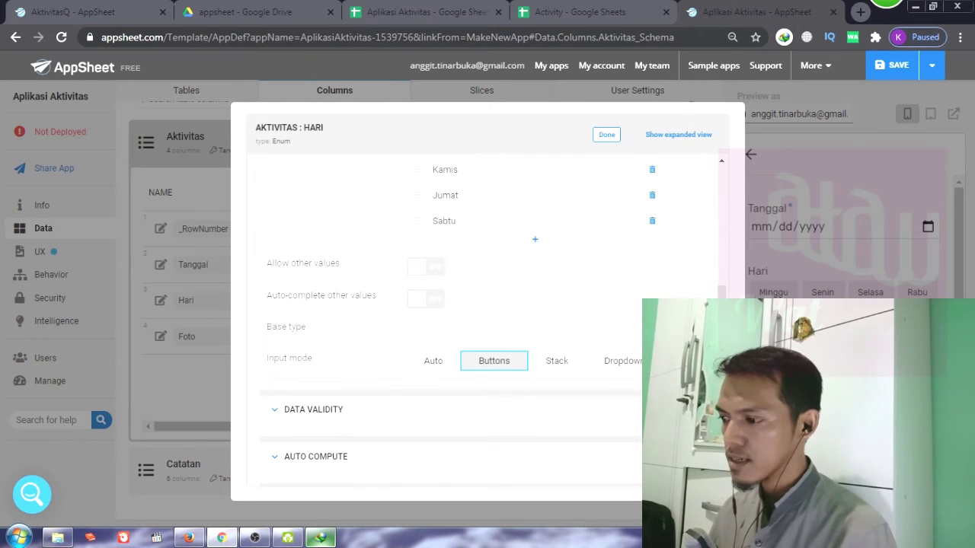
pyautogui.click(574, 367)
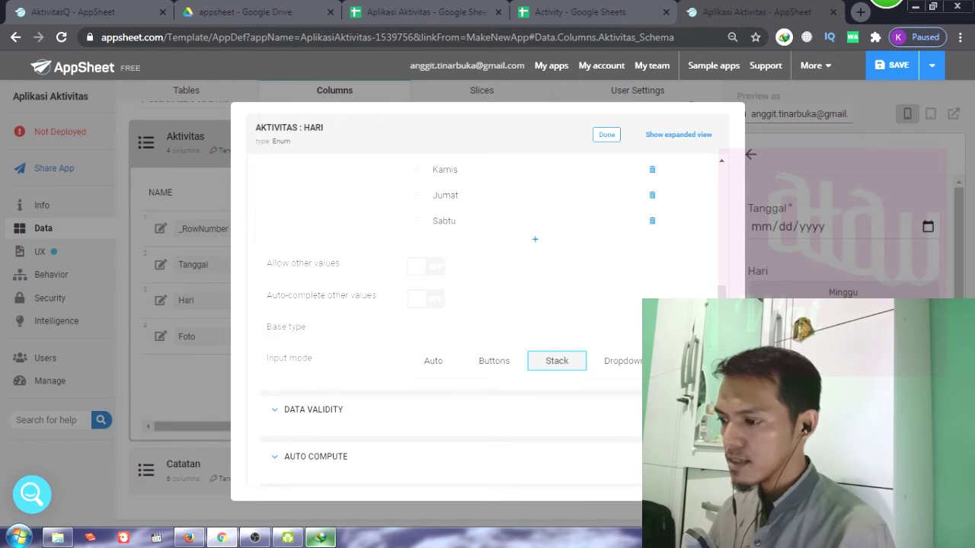
pyautogui.click(621, 361)
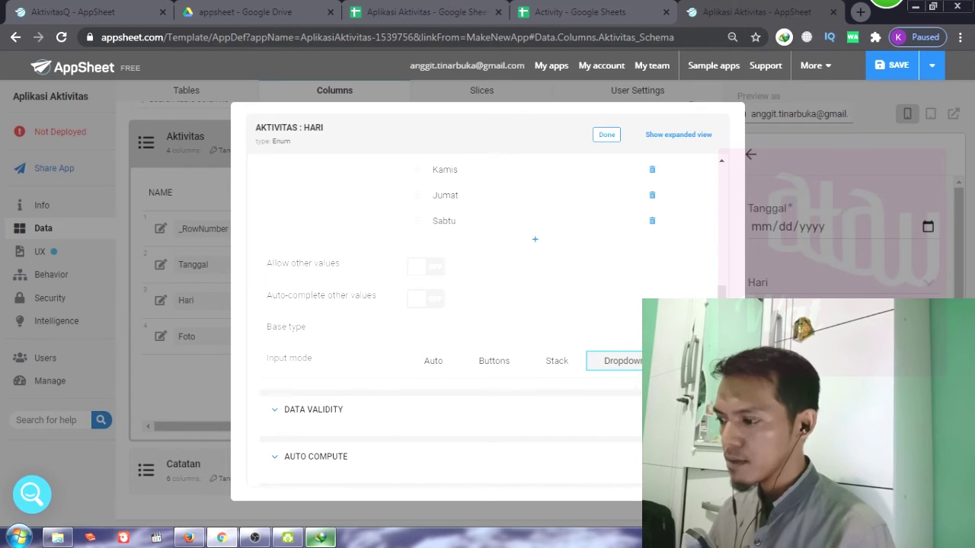
pyautogui.click(557, 366)
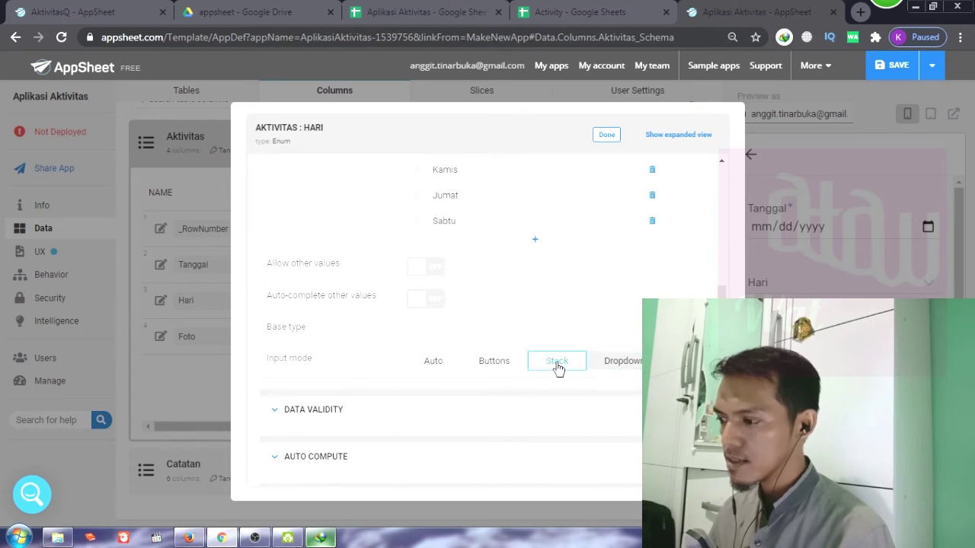
# Step: Set the Hari column's input mode to Buttons, close its settings and save the app
pyautogui.click(480, 368)
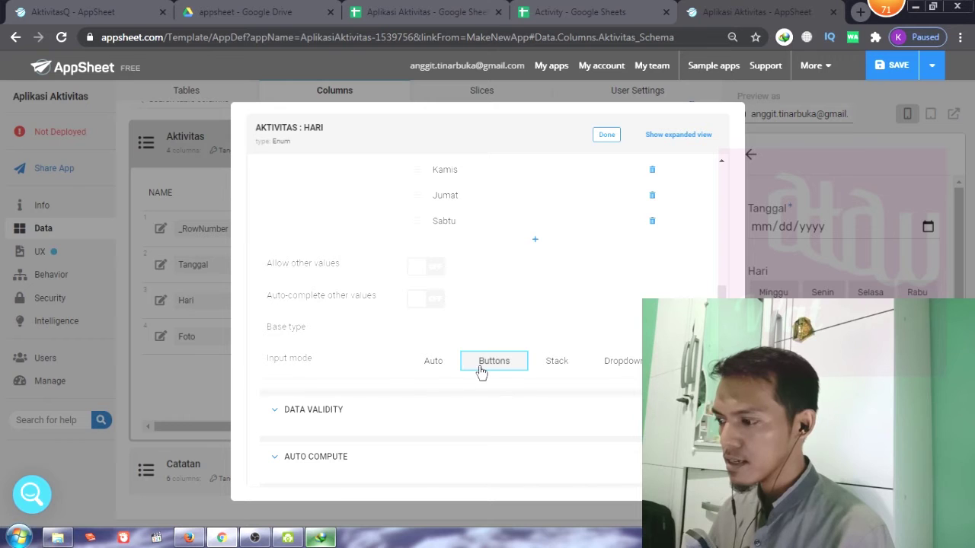
pyautogui.click(607, 137)
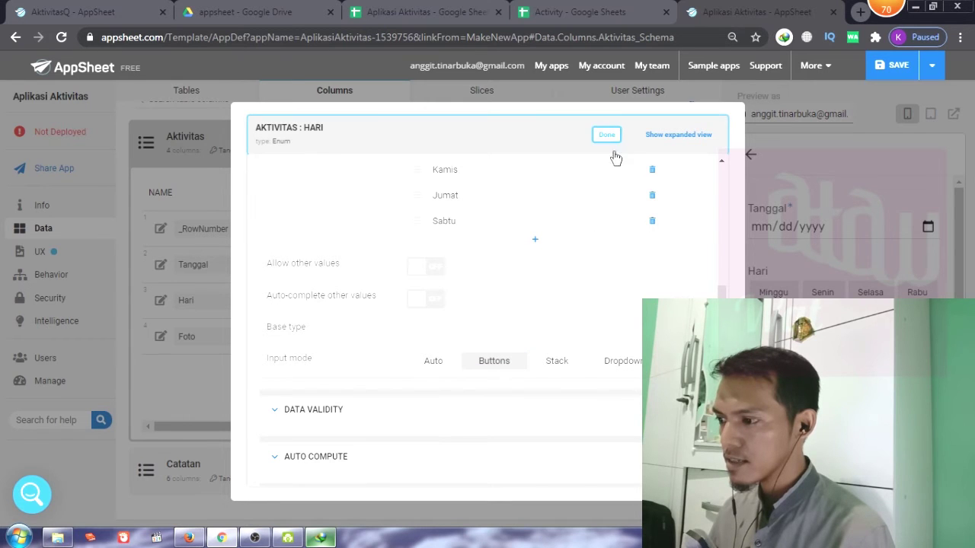
pyautogui.click(891, 67)
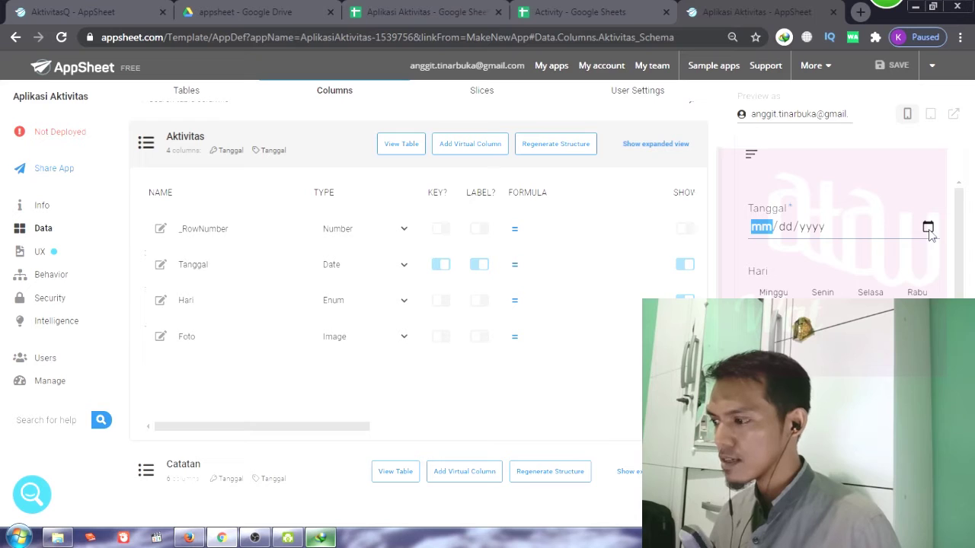
# Step: Add an Aktivitas entry in the app preview with Tanggal 08/02/2020, Hari Minggu and a photo from the Pictures library
pyautogui.click(928, 228)
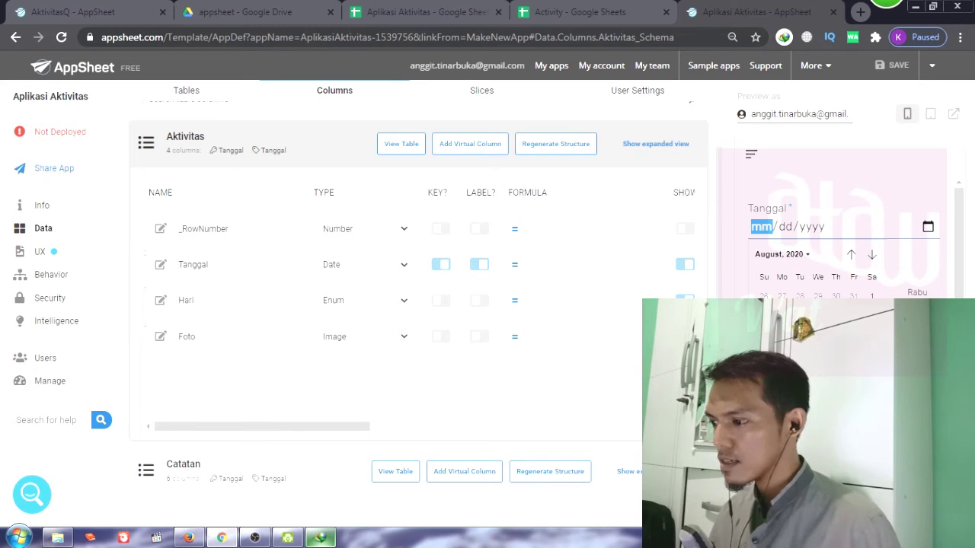
pyautogui.click(763, 314)
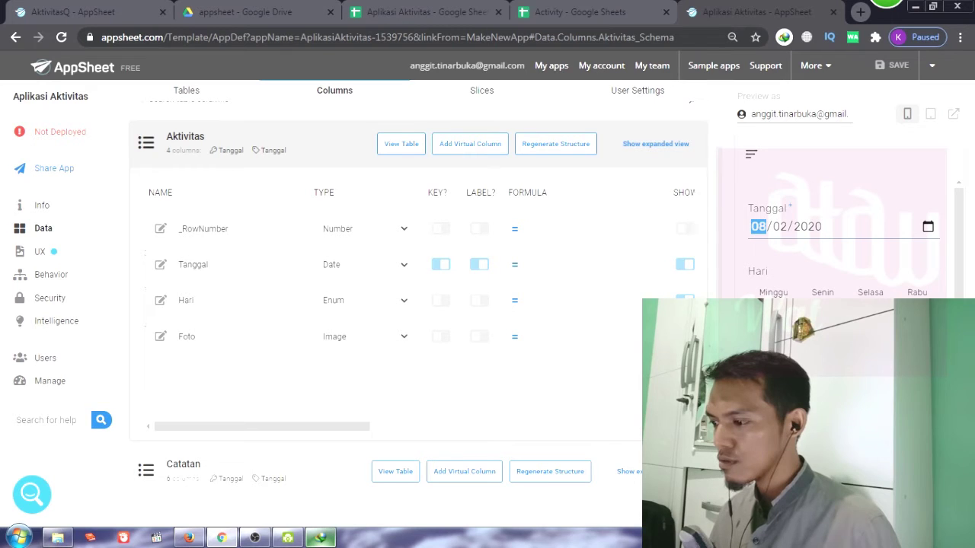
pyautogui.click(778, 294)
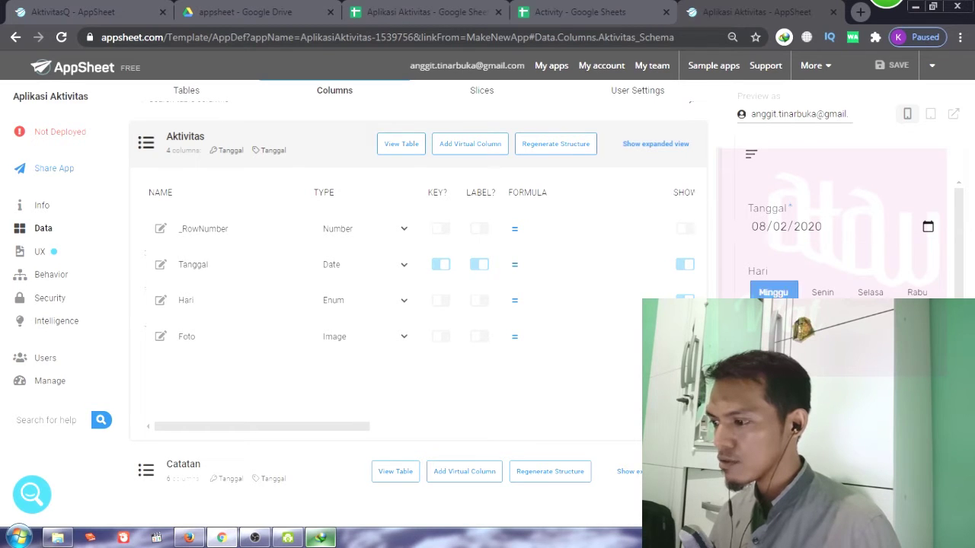
pyautogui.scroll(-1, 838, 229)
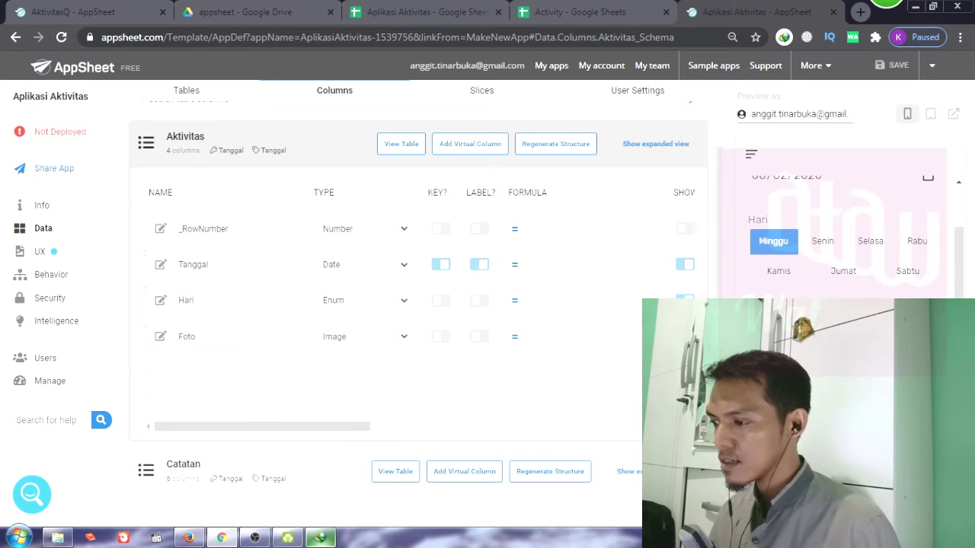
pyautogui.click(837, 335)
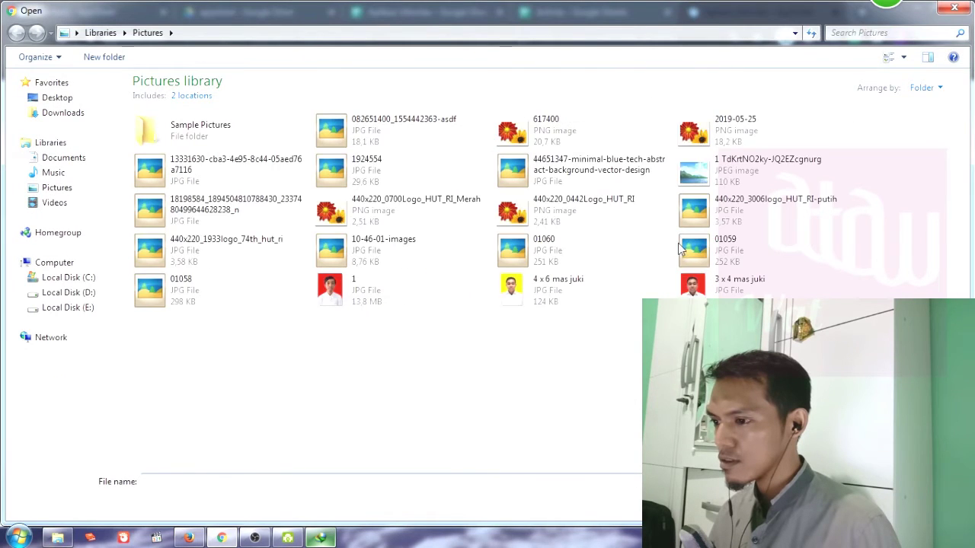
pyautogui.doubleClick(522, 365)
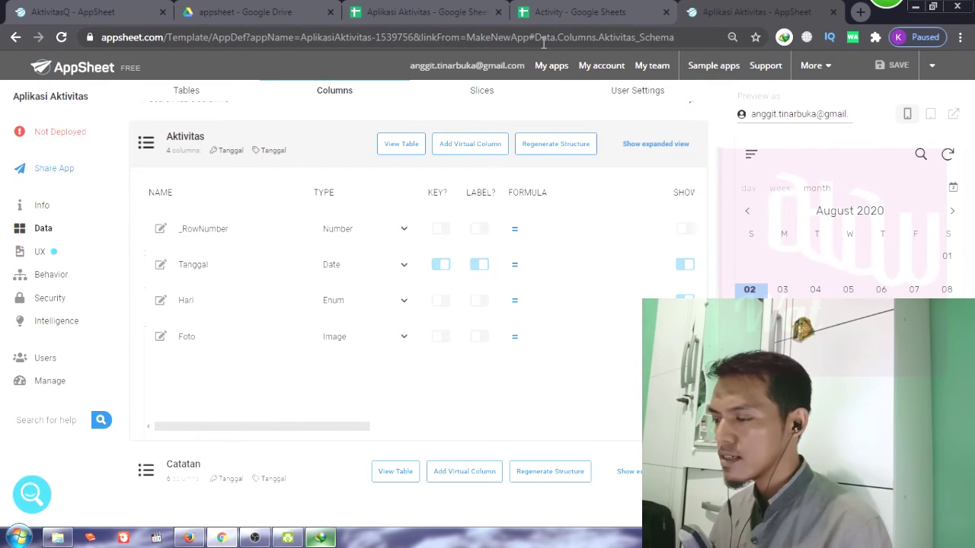
# Step: Switch to the Aplikasi Aktivitas spreadsheet and check the new entry on Sheet1 and the columns on Sheet2
pyautogui.click(450, 9)
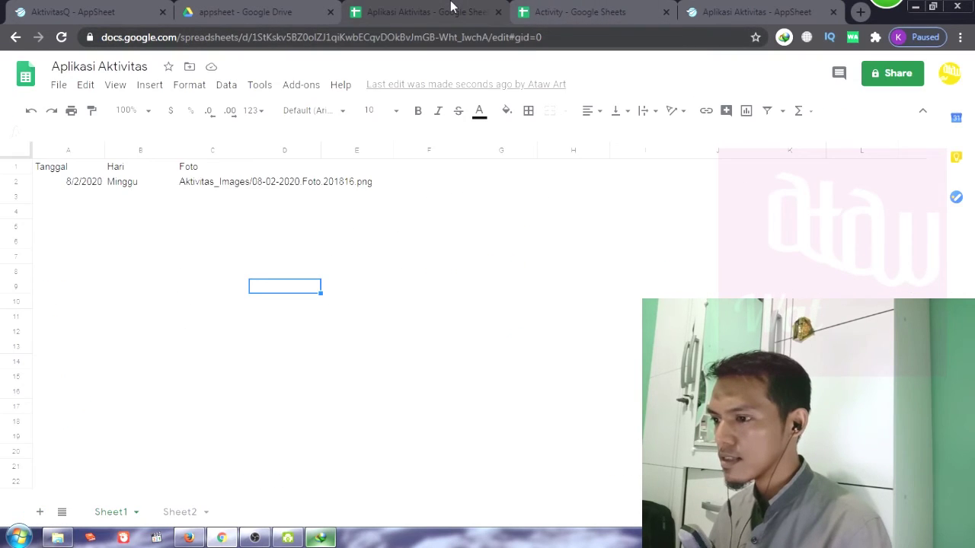
pyautogui.click(268, 259)
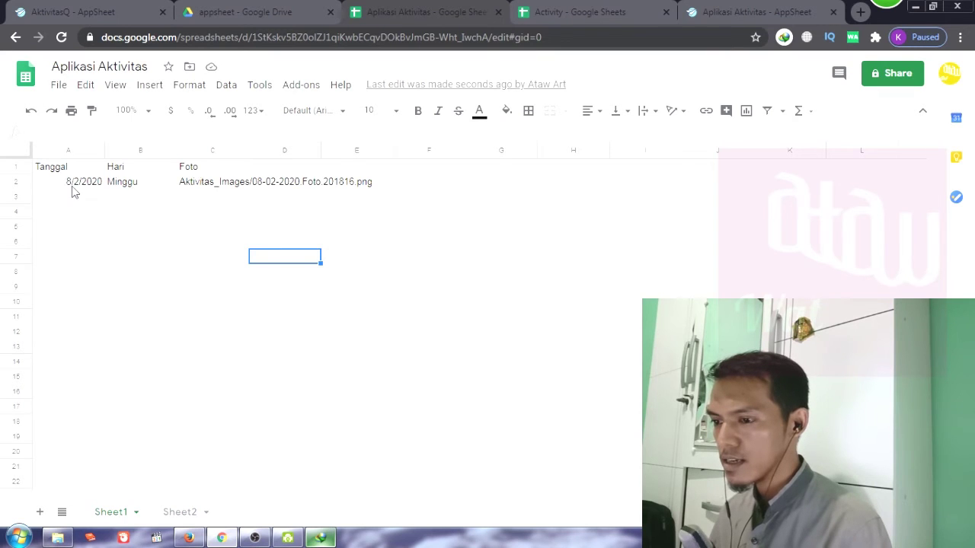
pyautogui.click(226, 190)
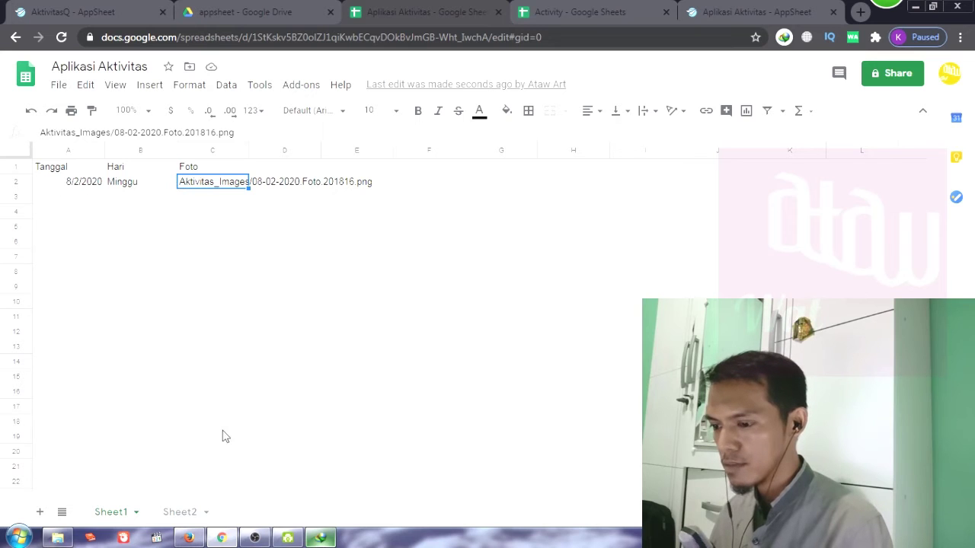
pyautogui.click(183, 512)
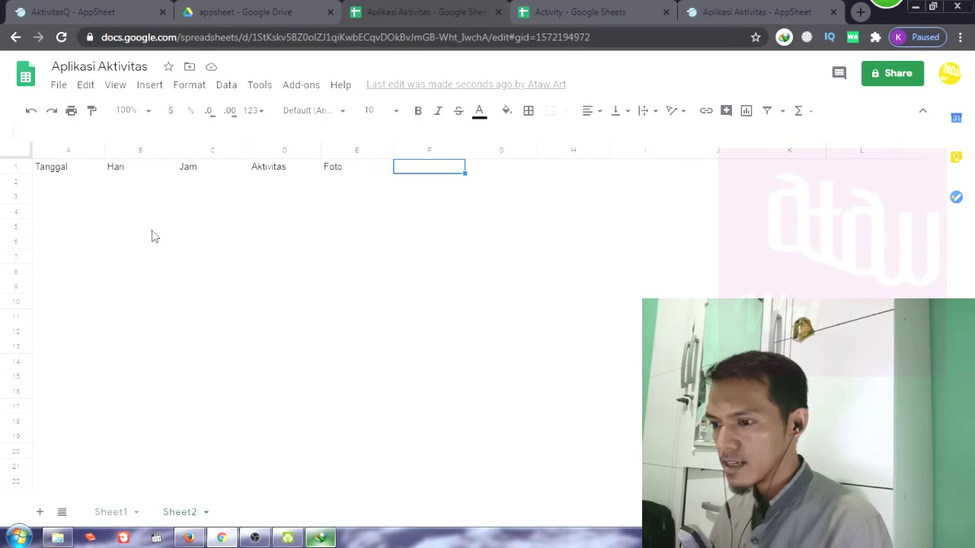
pyautogui.click(106, 512)
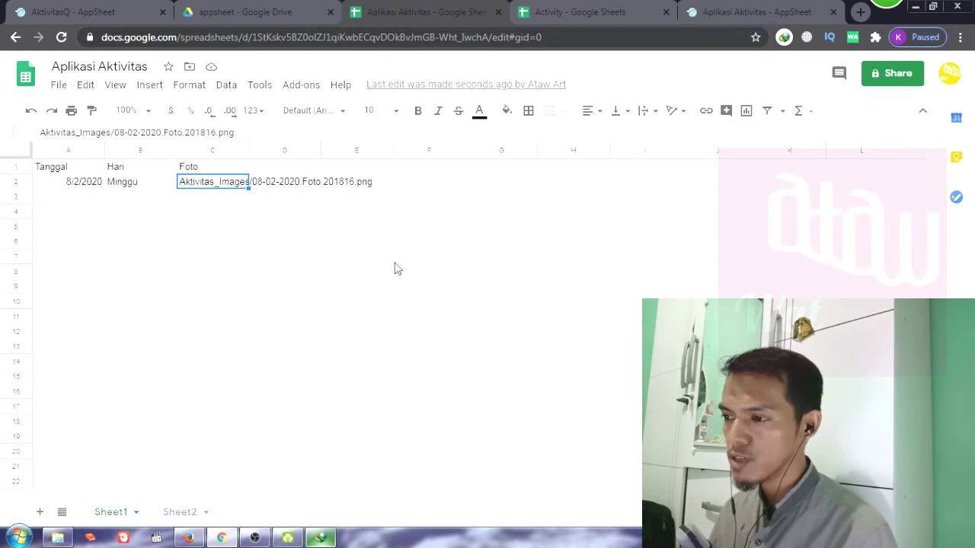
# Step: Switch back to the AppSheet editor and mark the Aktivitas table's Foto column as a label
pyautogui.click(690, 9)
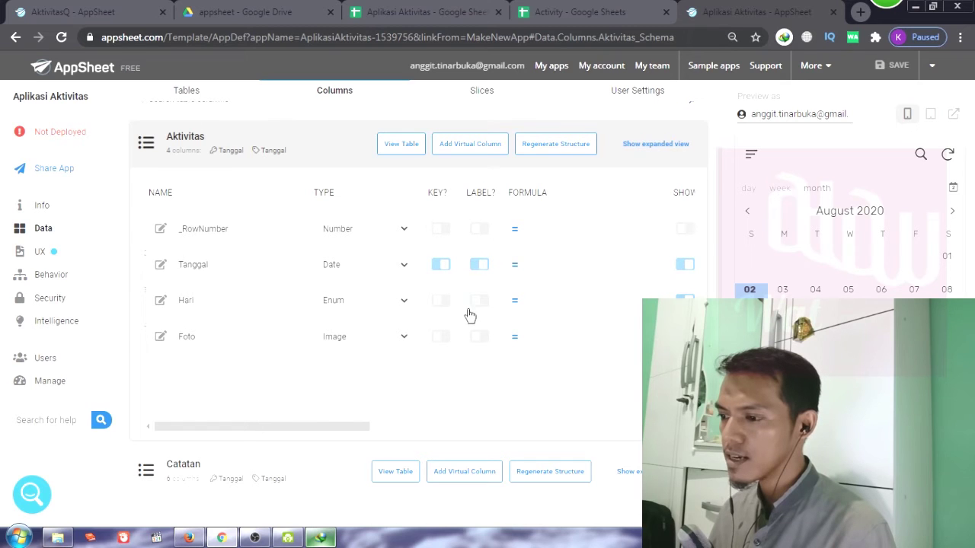
pyautogui.click(479, 339)
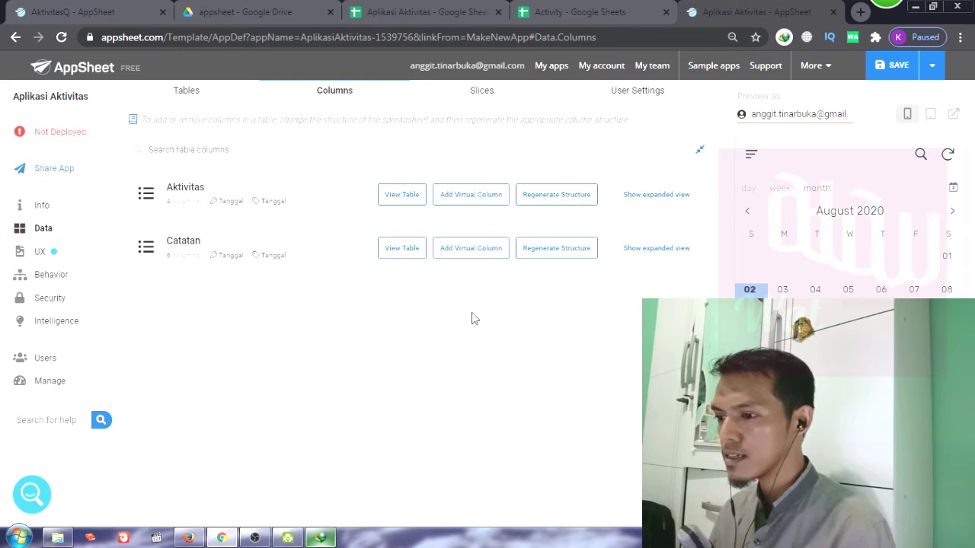
# Step: Set the Catatan table's Tanggal column to type Date and its Hari column to type Enum
pyautogui.click(328, 259)
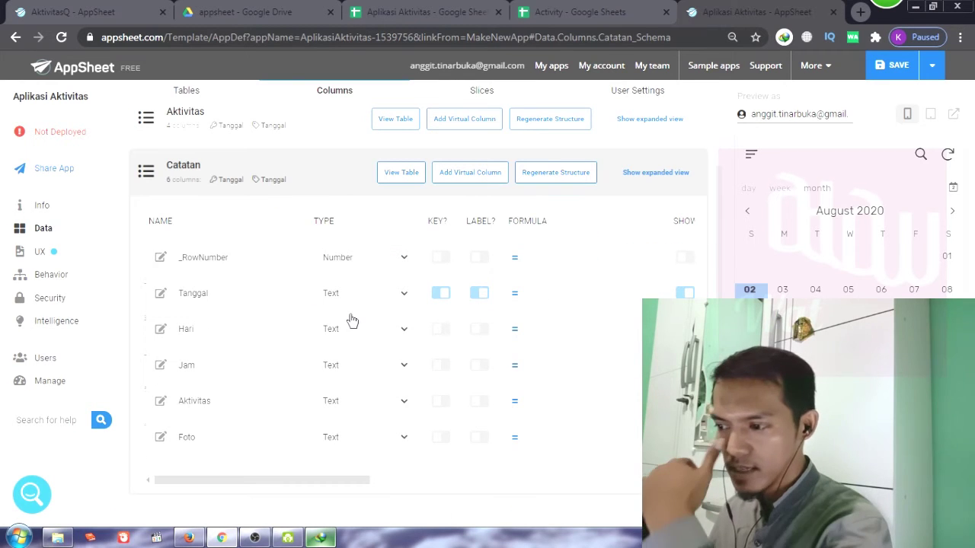
pyautogui.click(384, 295)
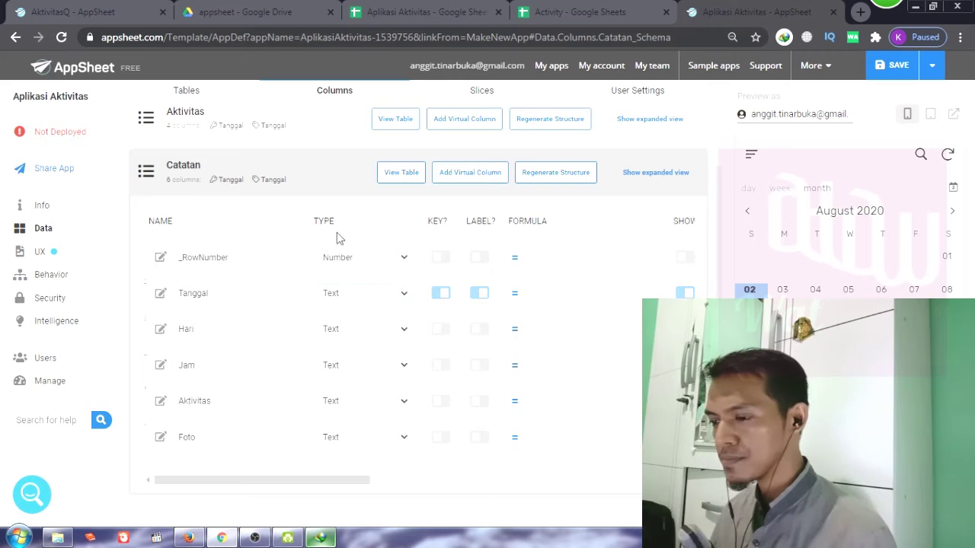
pyautogui.click(337, 235)
pyautogui.click(383, 335)
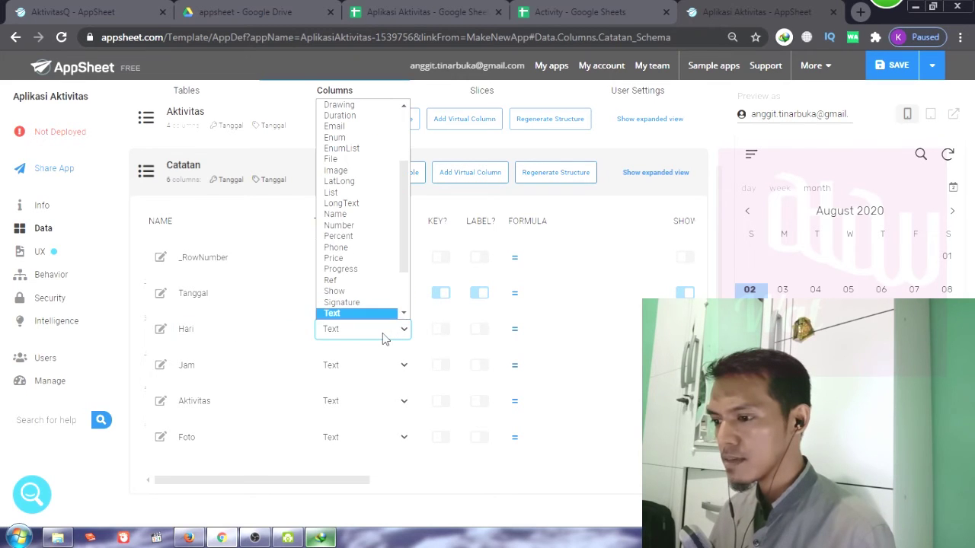
pyautogui.click(362, 138)
# Step: Add the weekday values Minggu through Sabtu to the Catatan table's Hari Enum list and set its input mode to Stack
pyautogui.click(160, 330)
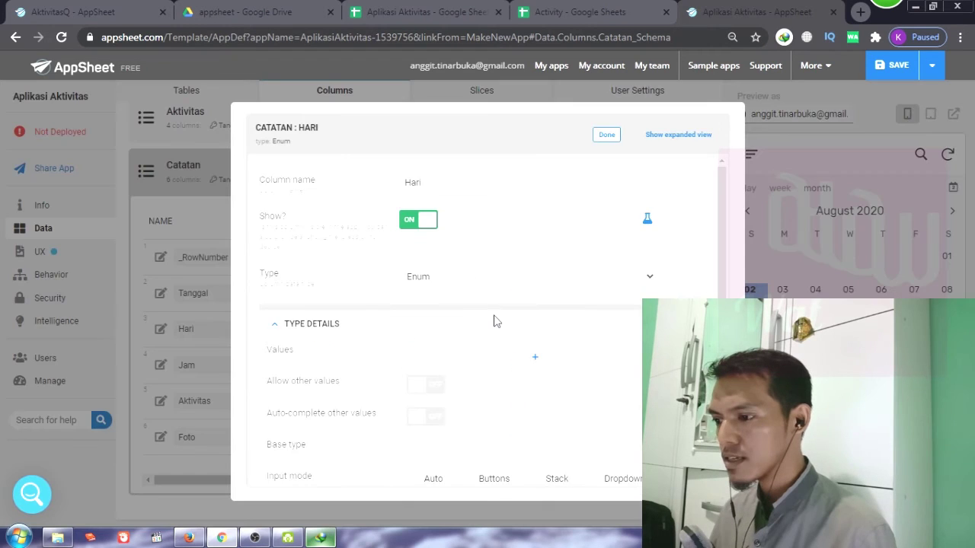
pyautogui.scroll(-2, 495, 320)
pyautogui.click(525, 218)
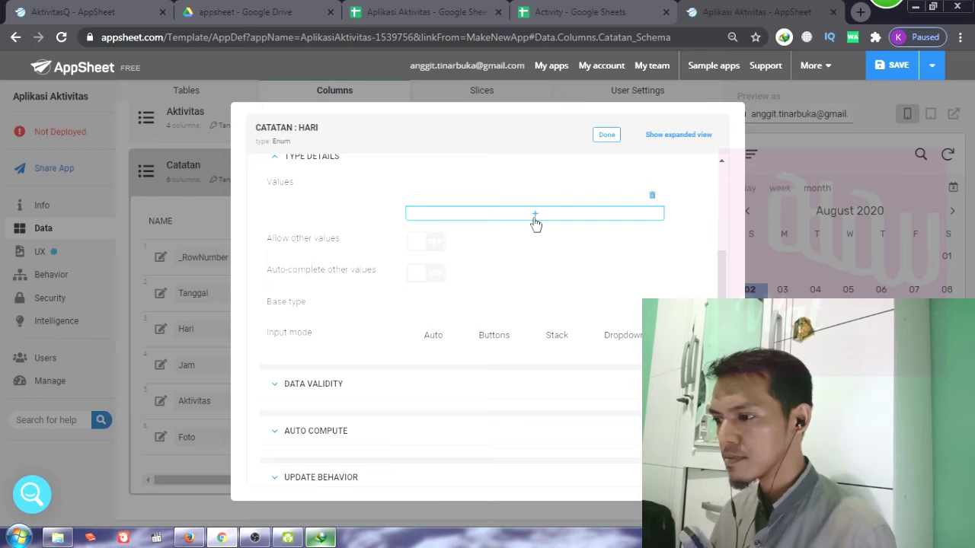
pyautogui.write('Min')
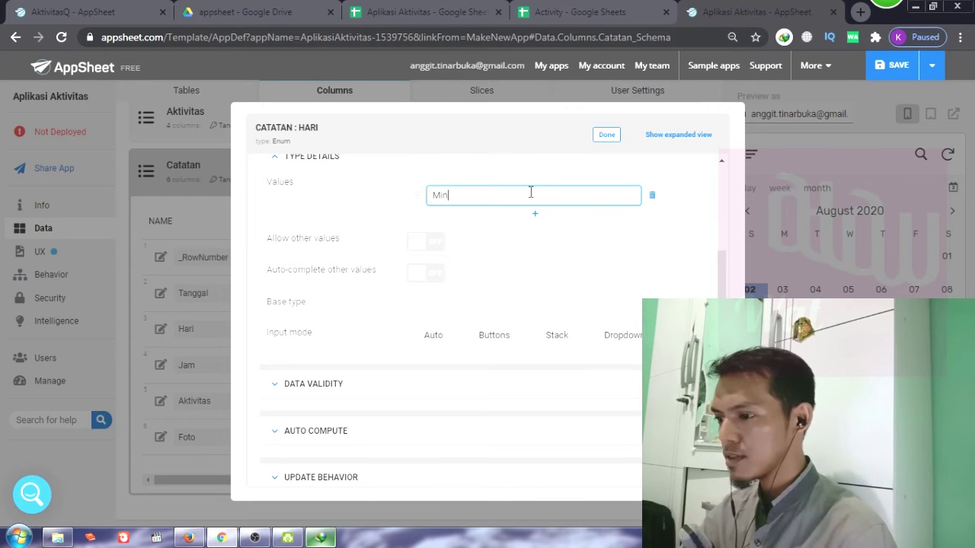
pyautogui.write('gg')
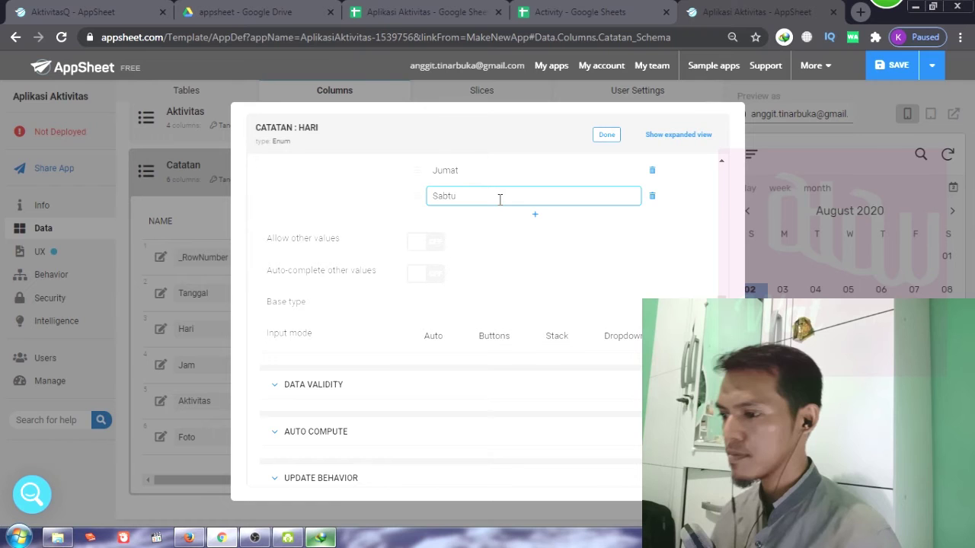
pyautogui.click(569, 340)
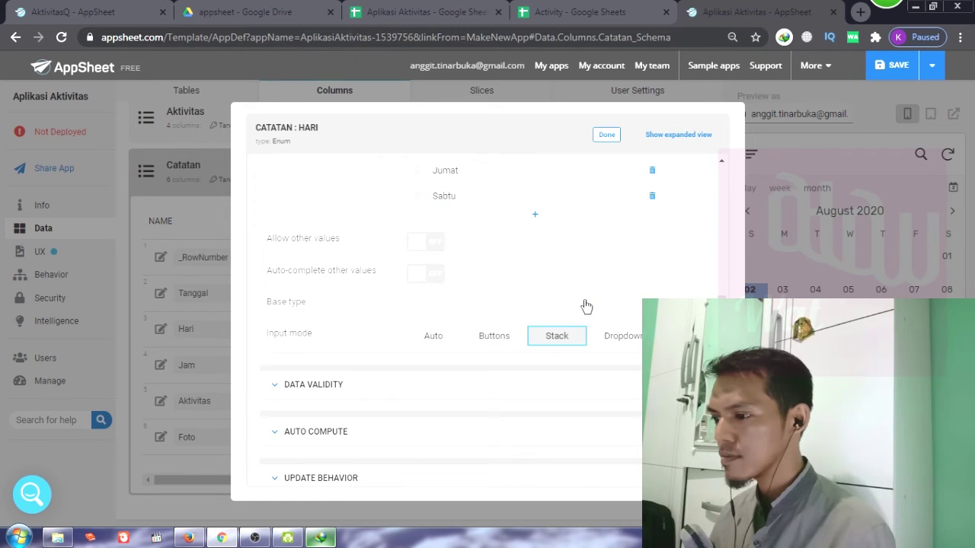
pyautogui.click(606, 134)
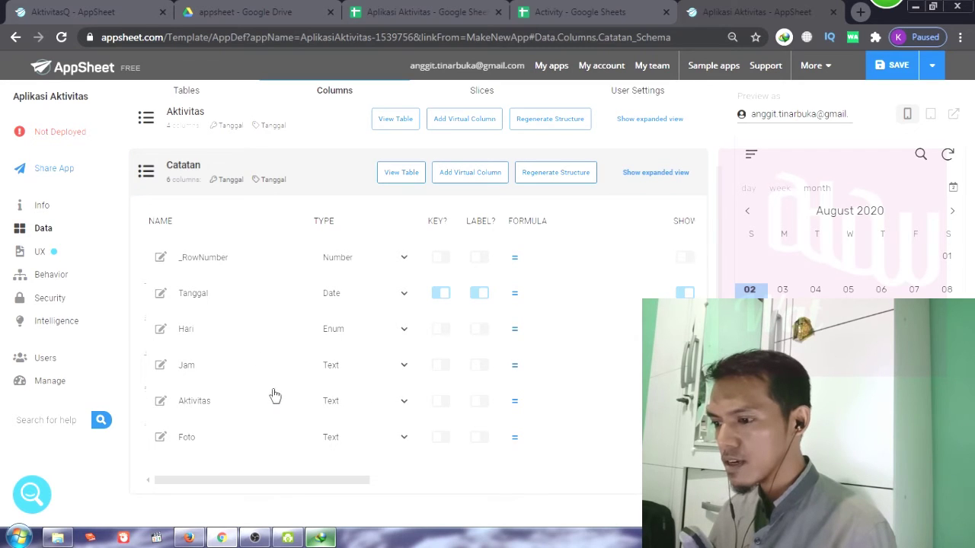
# Step: Set the Catatan table's Jam column to type Time and its Foto column to type Image
pyautogui.click(363, 372)
pyautogui.scroll(-1, 381, 351)
pyautogui.scroll(4, 381, 305)
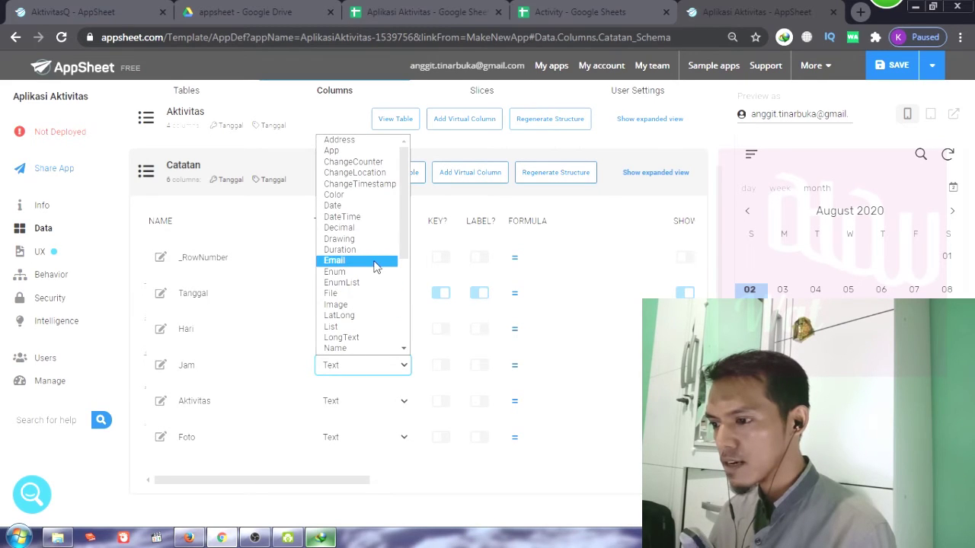
pyautogui.scroll(-5, 374, 268)
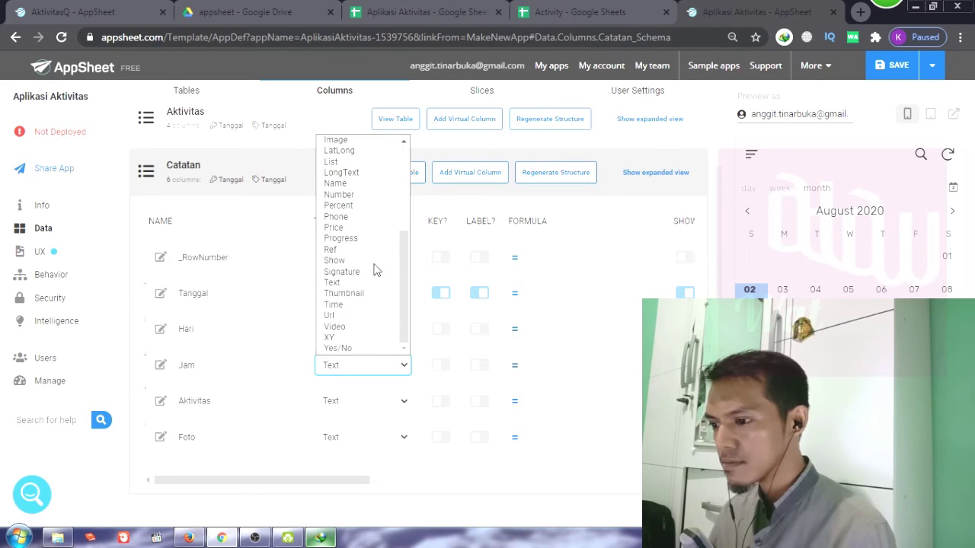
pyautogui.click(370, 308)
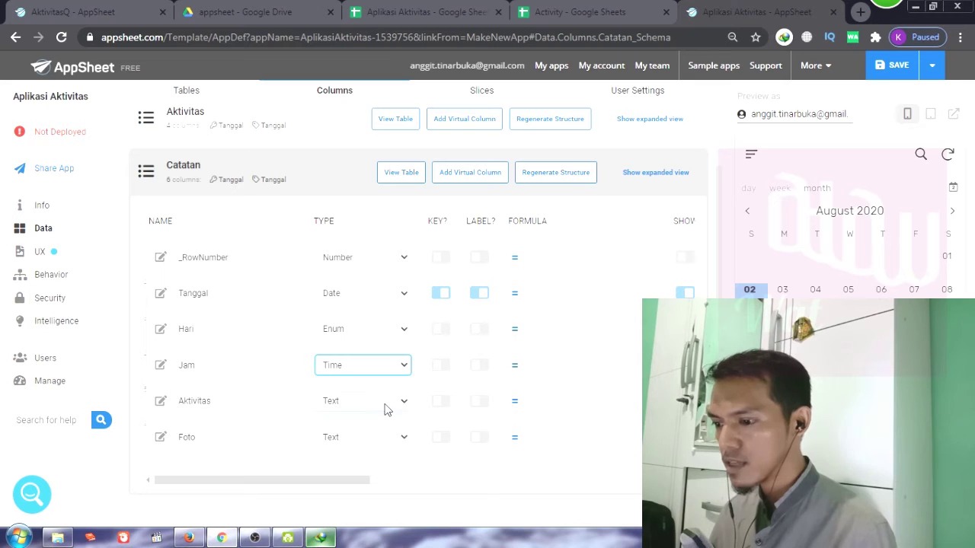
pyautogui.click(374, 438)
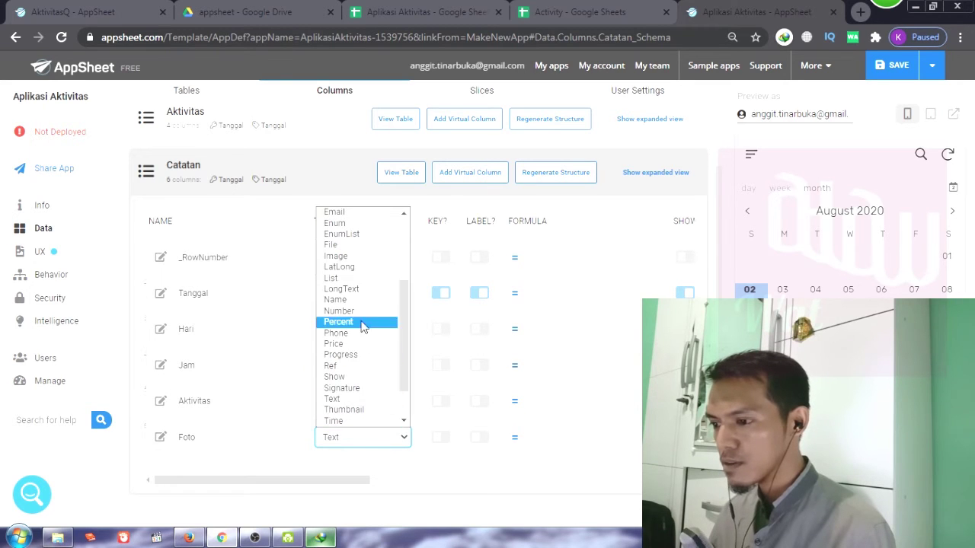
pyautogui.click(358, 256)
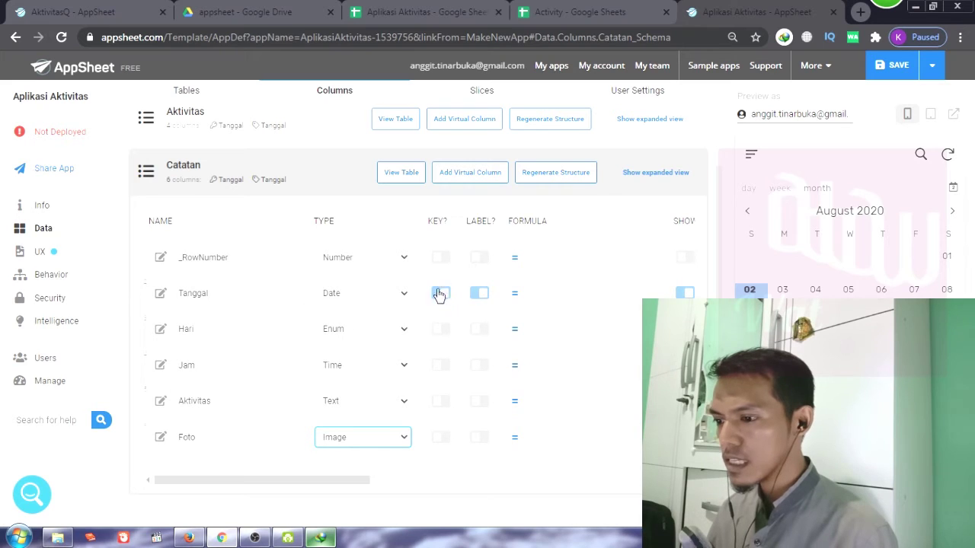
# Step: Mark the Catatan table's Jam column as a key alongside Tanggal, check it against the Notes table in the AktivitasQ app, and save
pyautogui.click(442, 366)
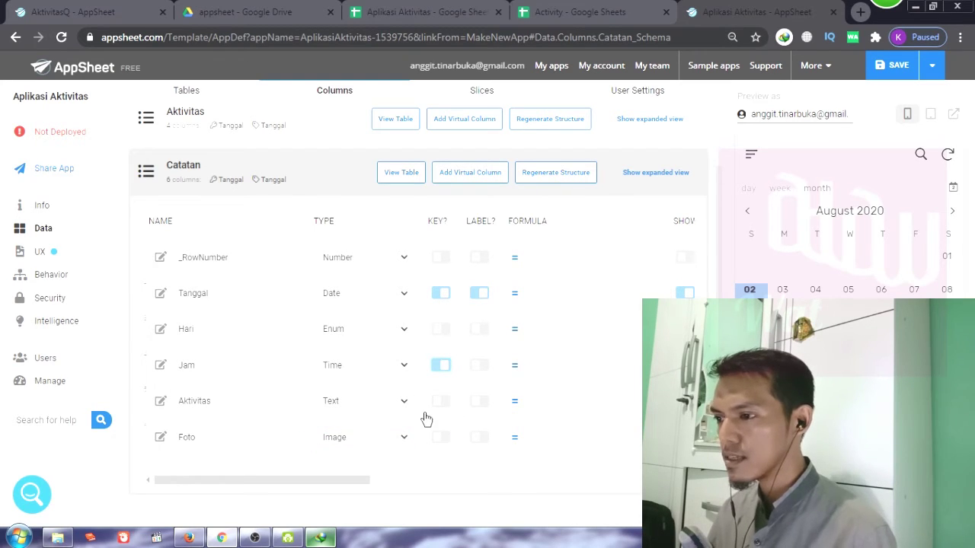
pyautogui.click(244, 12)
pyautogui.click(147, 7)
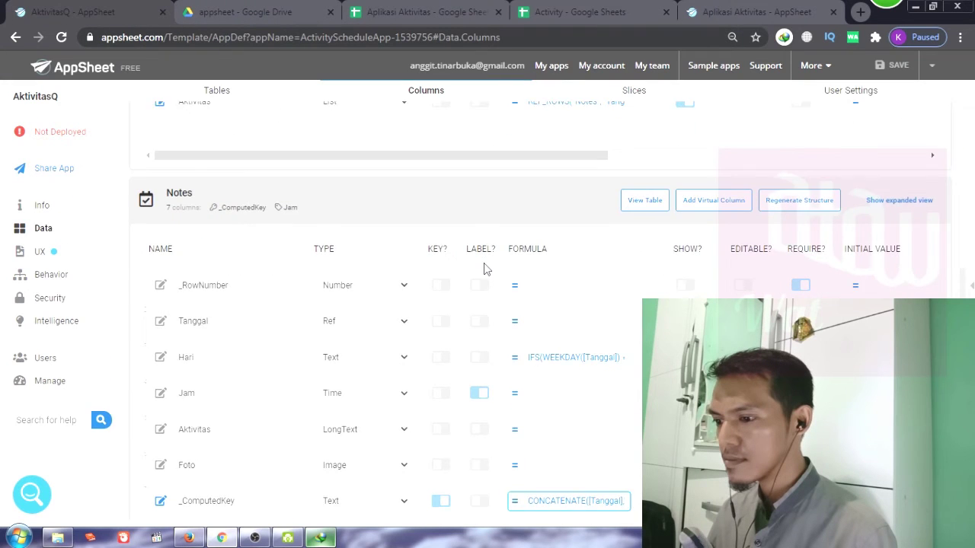
pyautogui.scroll(-1, 482, 259)
pyautogui.click(750, 11)
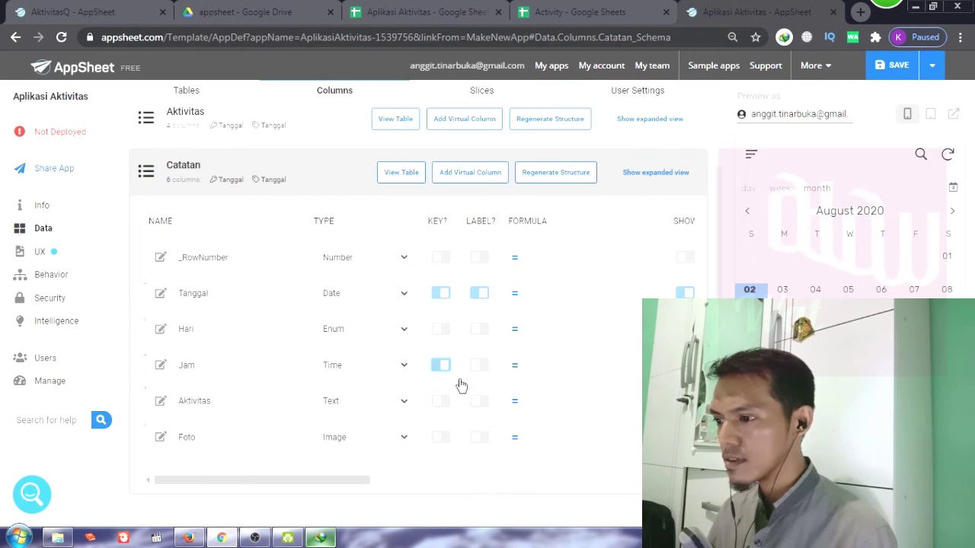
pyautogui.click(885, 70)
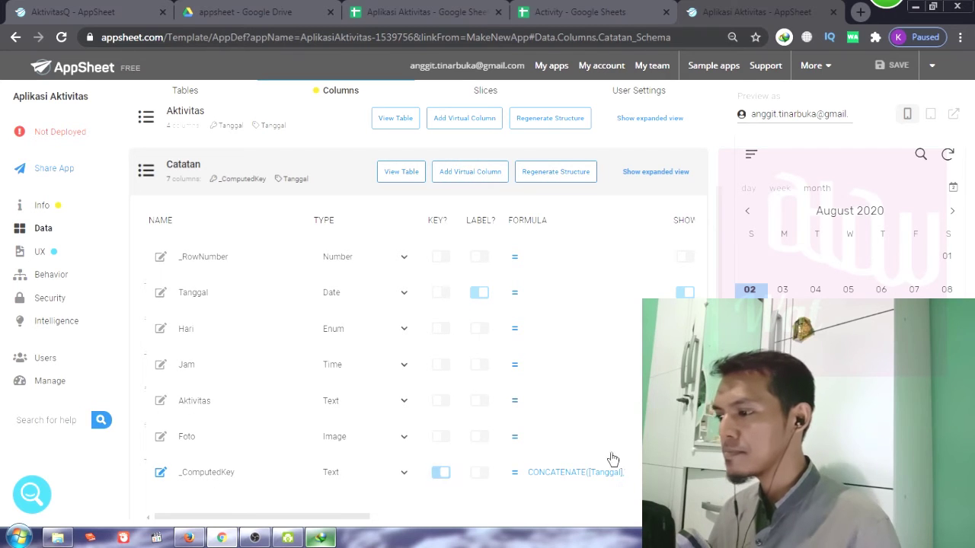
# Step: Make Jam the label column of the Catatan table instead of Tanggal
pyautogui.scroll(-2, 590, 428)
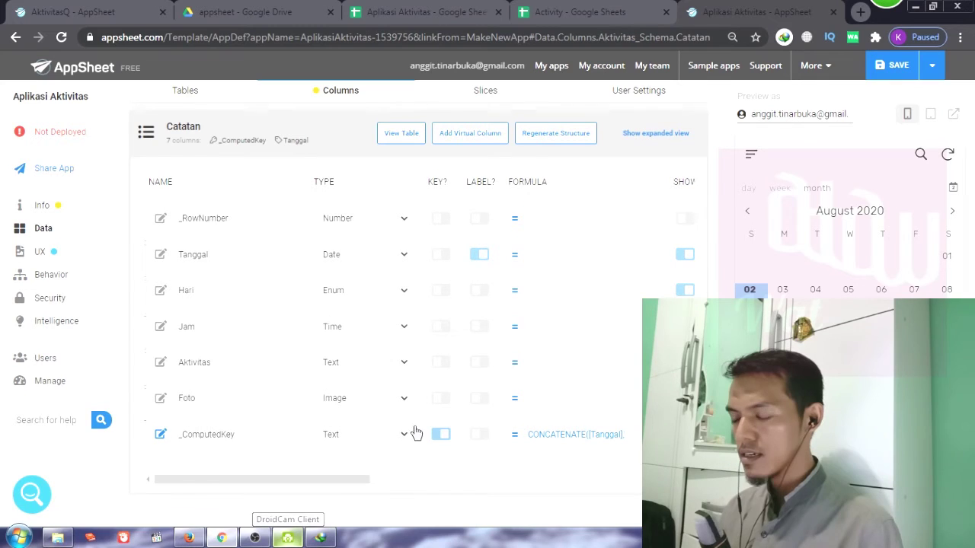
pyautogui.click(479, 326)
pyautogui.click(479, 254)
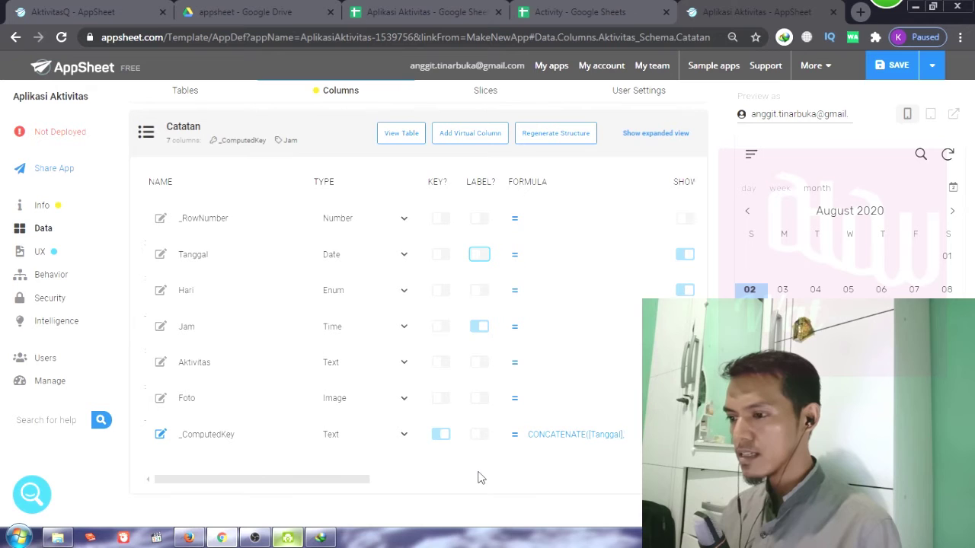
# Step: Compare the columns, types, keys and labels of the Aktivitas and Catatan tables
pyautogui.scroll(1, 481, 478)
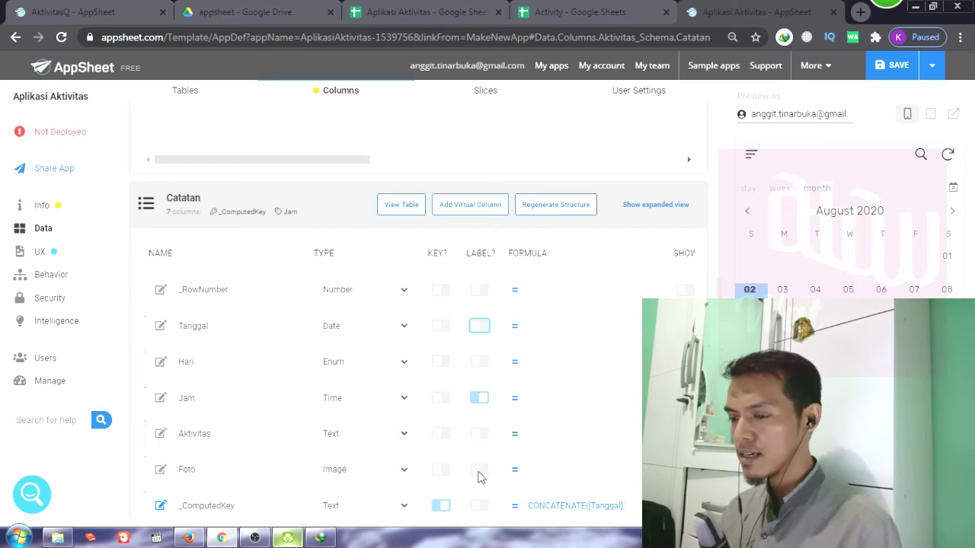
pyautogui.scroll(1, 254, 243)
pyautogui.scroll(5, 254, 242)
pyautogui.scroll(-4, 215, 241)
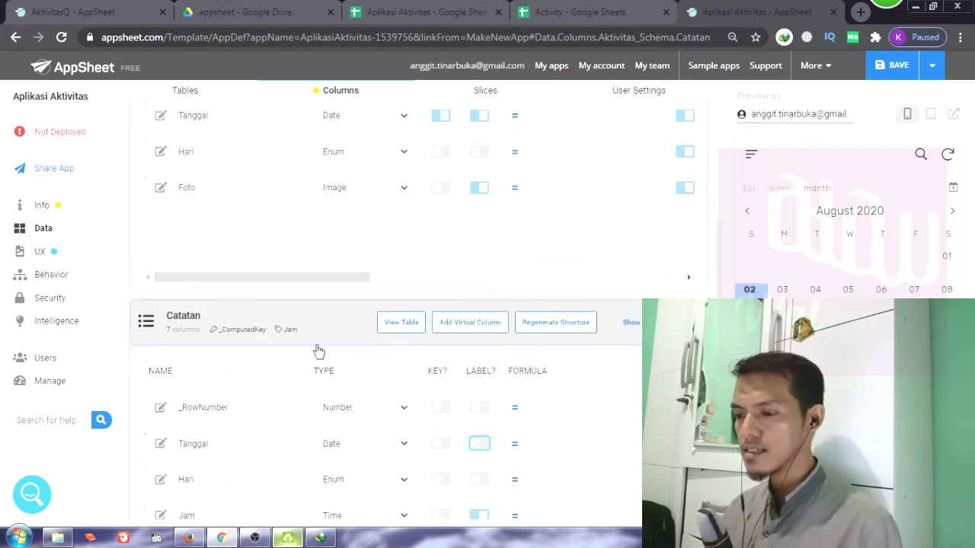
pyautogui.scroll(-3, 318, 351)
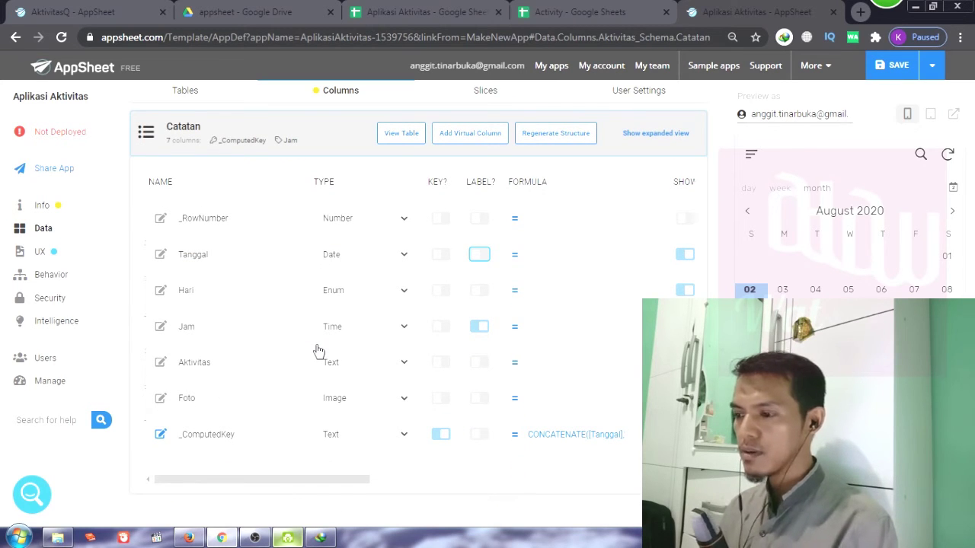
pyautogui.scroll(5, 319, 352)
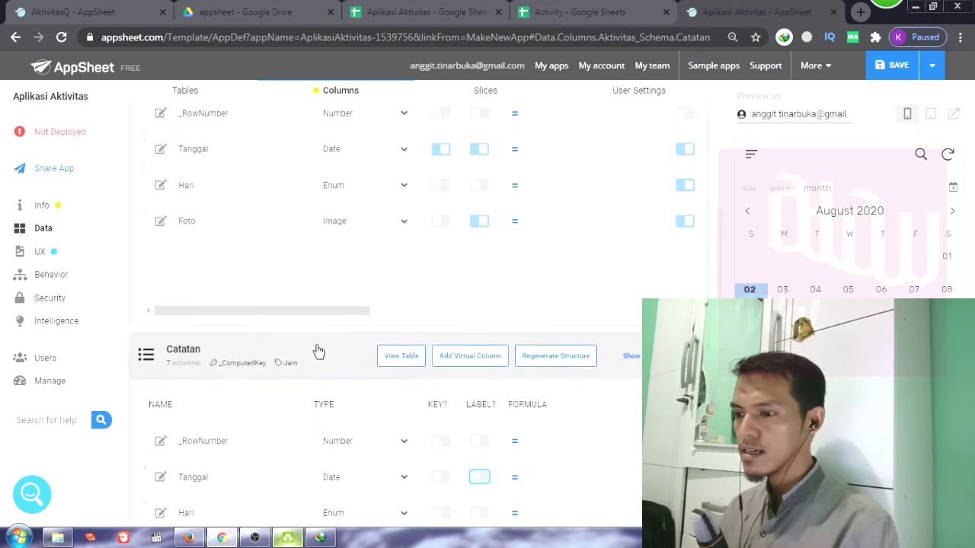
pyautogui.scroll(-4, 320, 325)
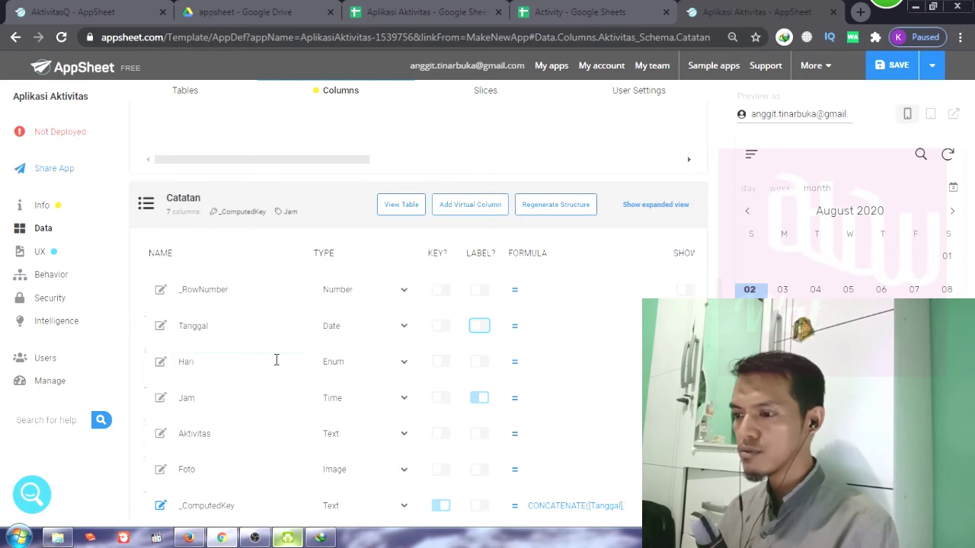
pyautogui.scroll(3, 279, 357)
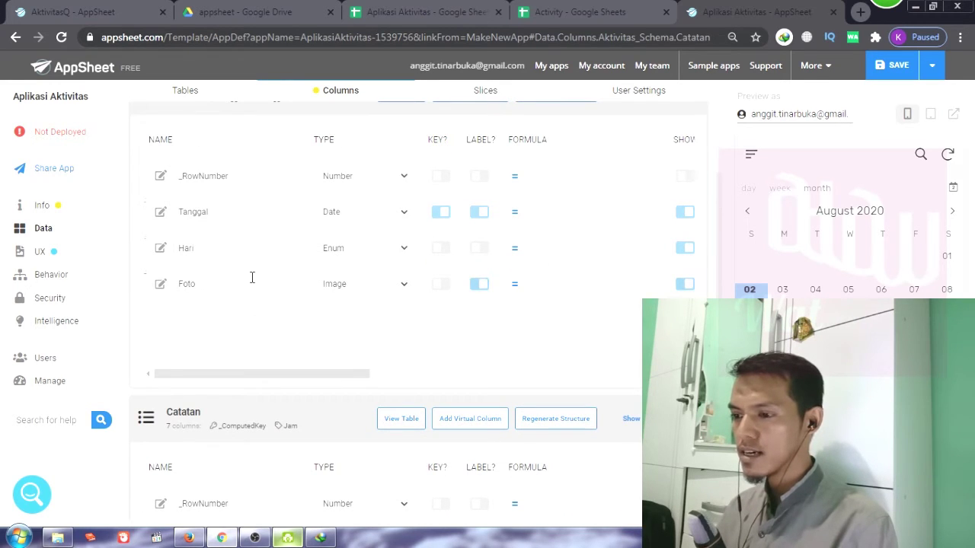
pyautogui.scroll(-4, 297, 369)
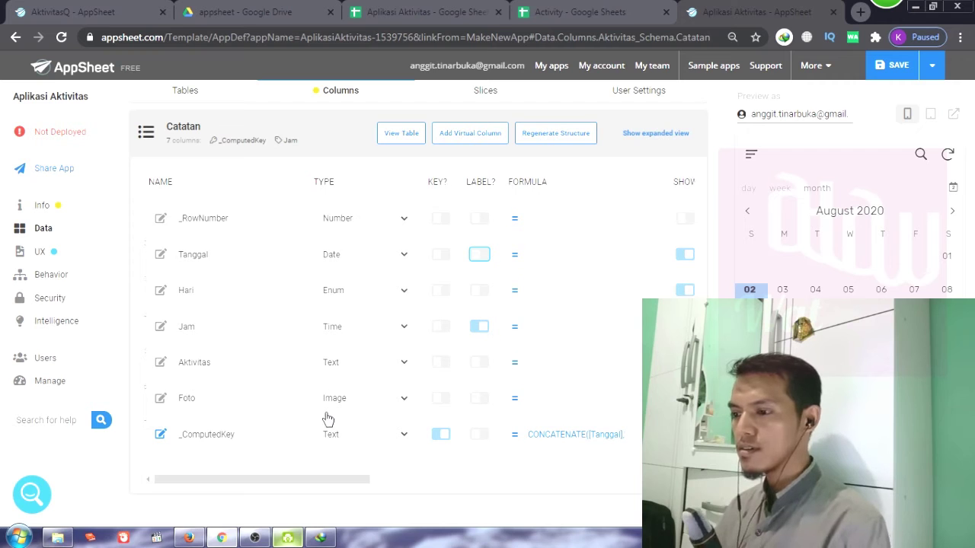
pyautogui.scroll(1, 328, 420)
pyautogui.scroll(1, 328, 420)
pyautogui.scroll(2, 329, 419)
pyautogui.scroll(-3, 326, 419)
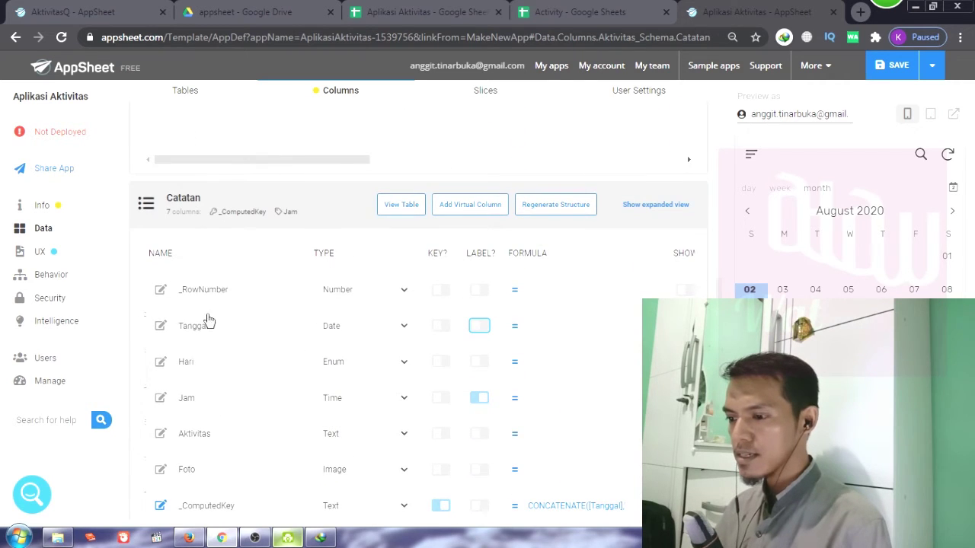
# Step: Change the Catatan table's Tanggal column to type Ref with Aktivitas as its source table, and save the app
pyautogui.click(374, 333)
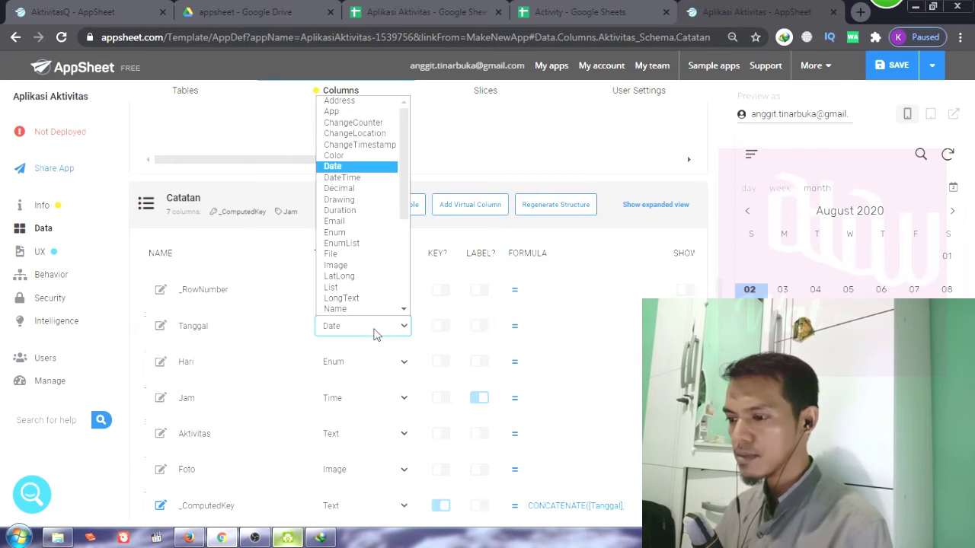
pyautogui.scroll(-5, 358, 288)
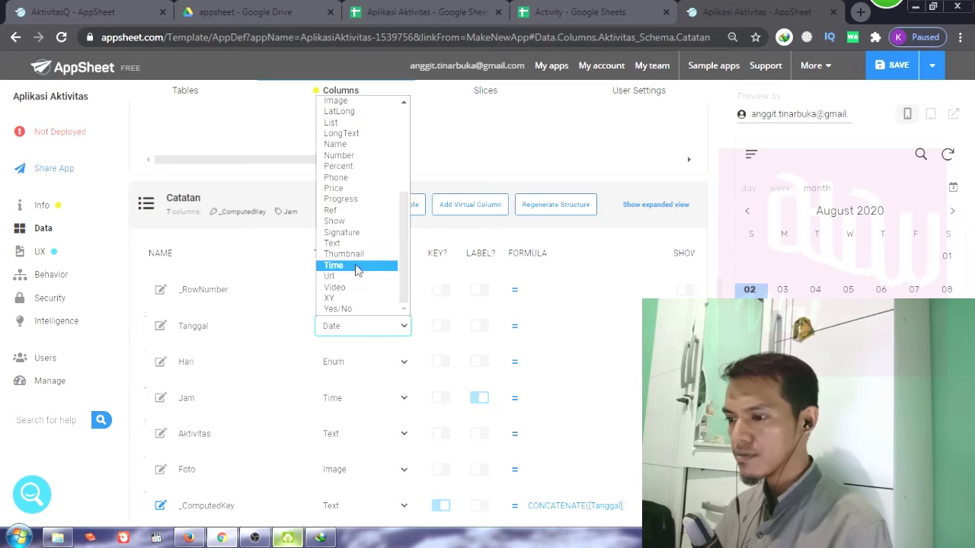
pyautogui.click(358, 235)
pyautogui.click(159, 329)
pyautogui.scroll(-2, 373, 343)
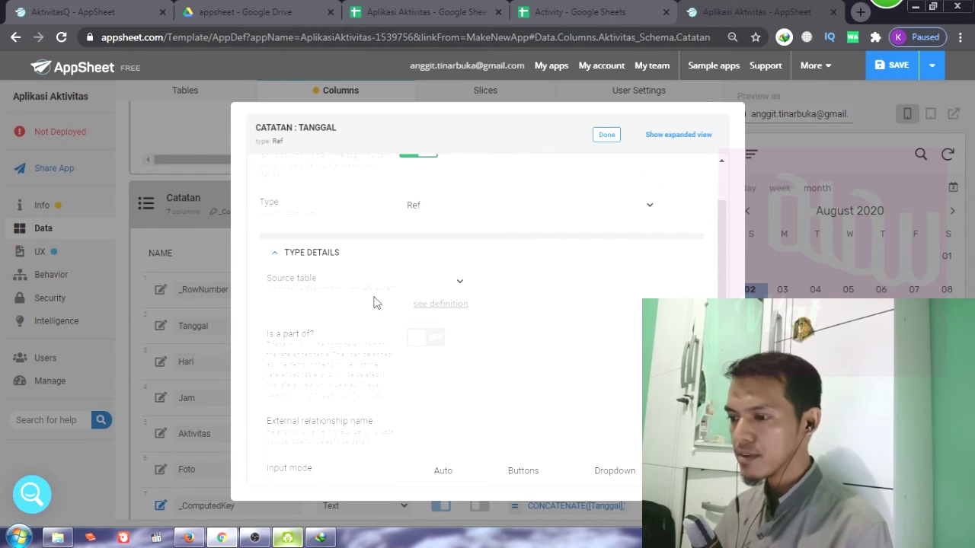
pyautogui.click(453, 281)
pyautogui.click(454, 317)
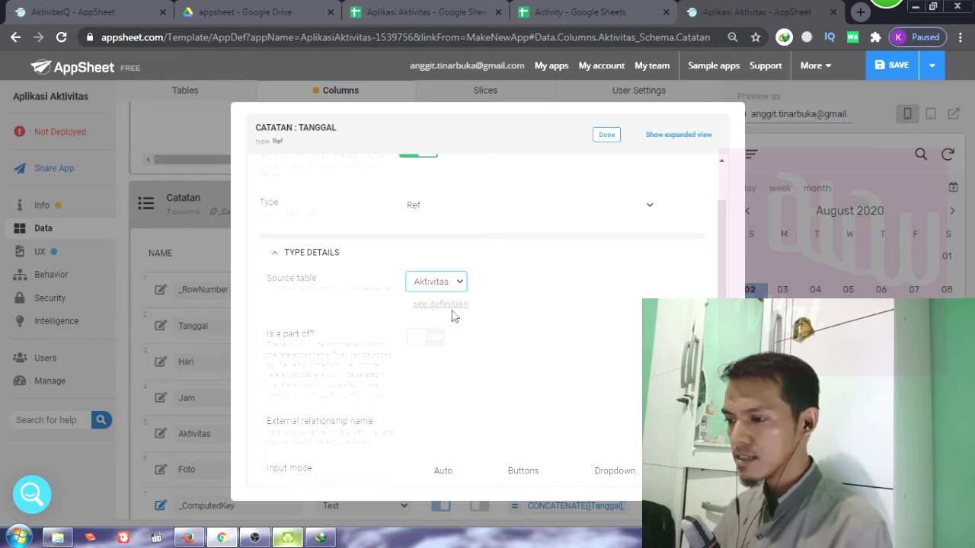
pyautogui.scroll(-2, 546, 328)
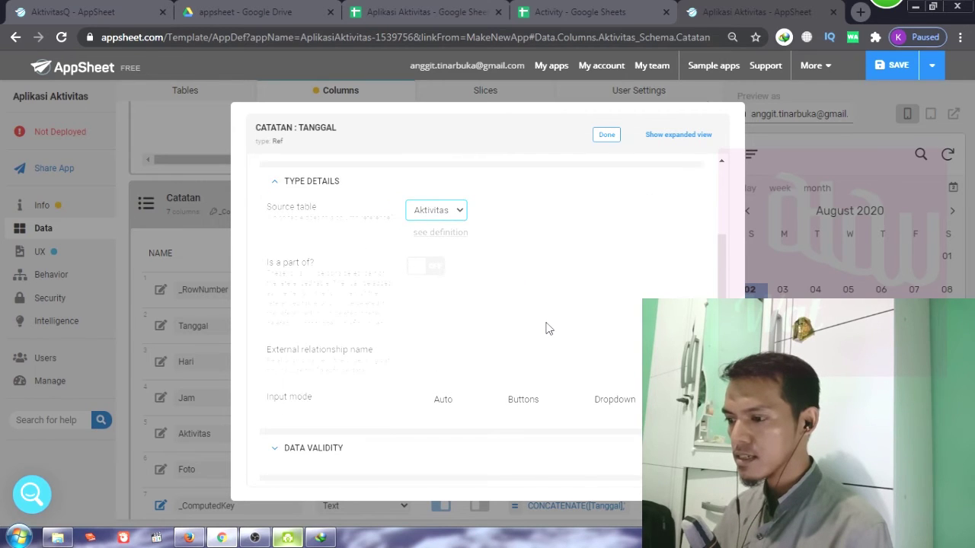
pyautogui.scroll(-2, 545, 329)
pyautogui.scroll(-2, 545, 328)
pyautogui.scroll(4, 547, 327)
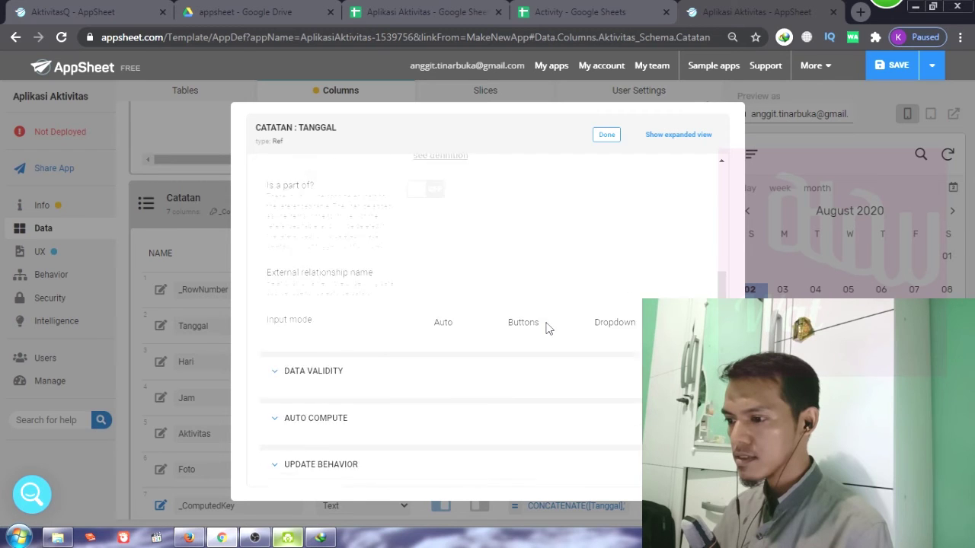
pyautogui.click(607, 138)
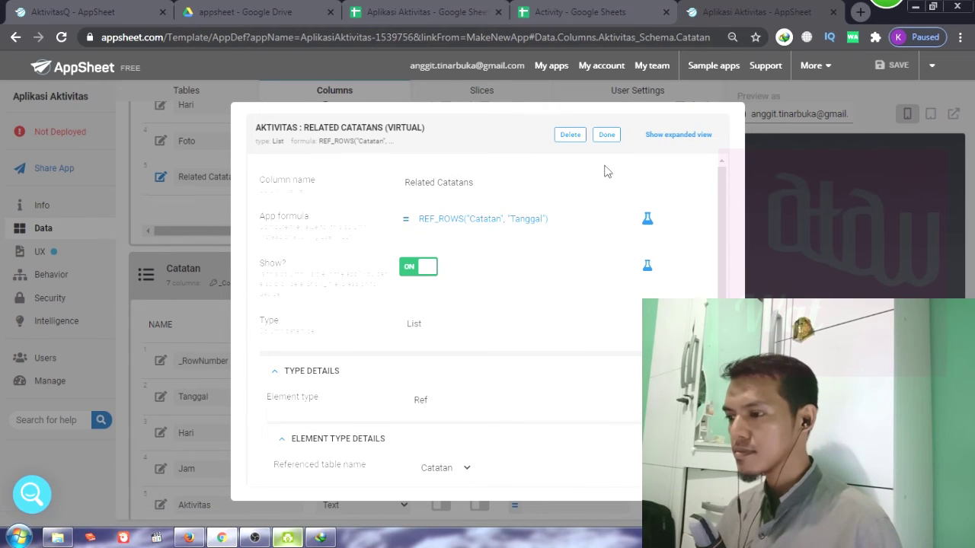
# Step: Examine the Related Catatans virtual column's definition and review how the Aktivitas and Catatan column lists relate to each other
pyautogui.scroll(-3, 595, 261)
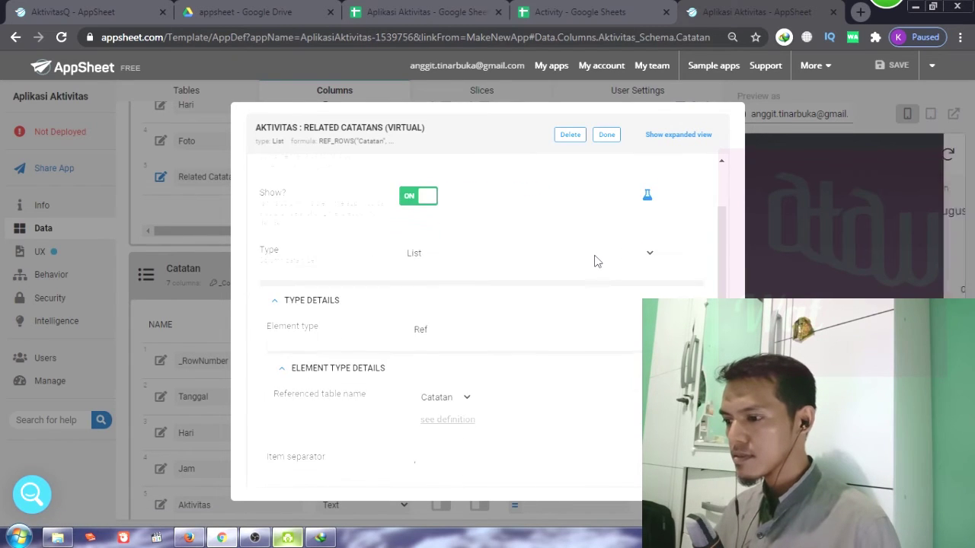
pyautogui.click(607, 136)
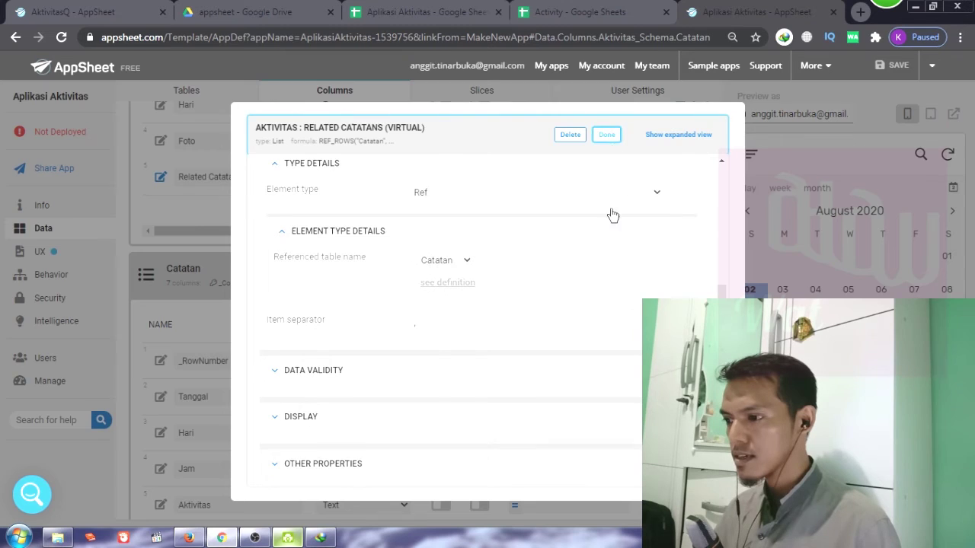
pyautogui.scroll(2, 358, 236)
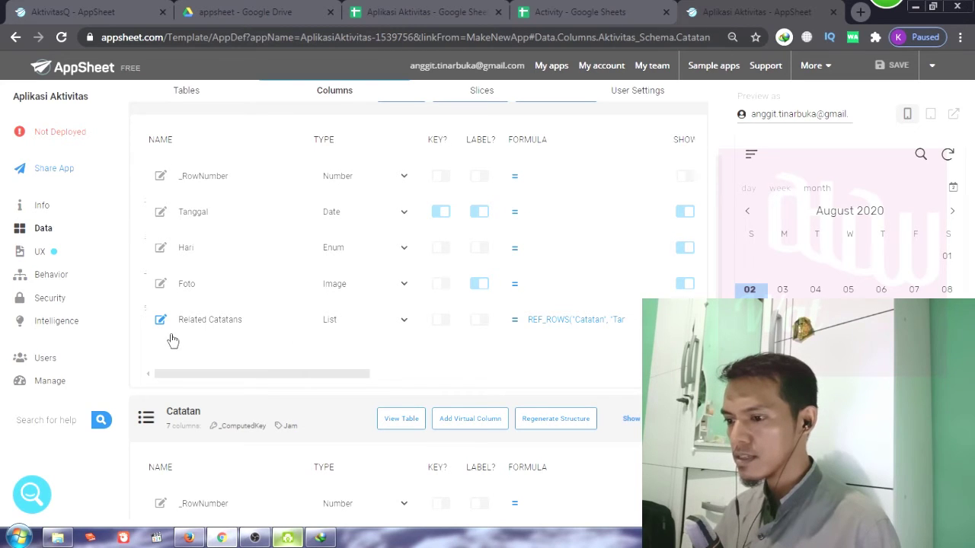
pyautogui.scroll(-1, 248, 354)
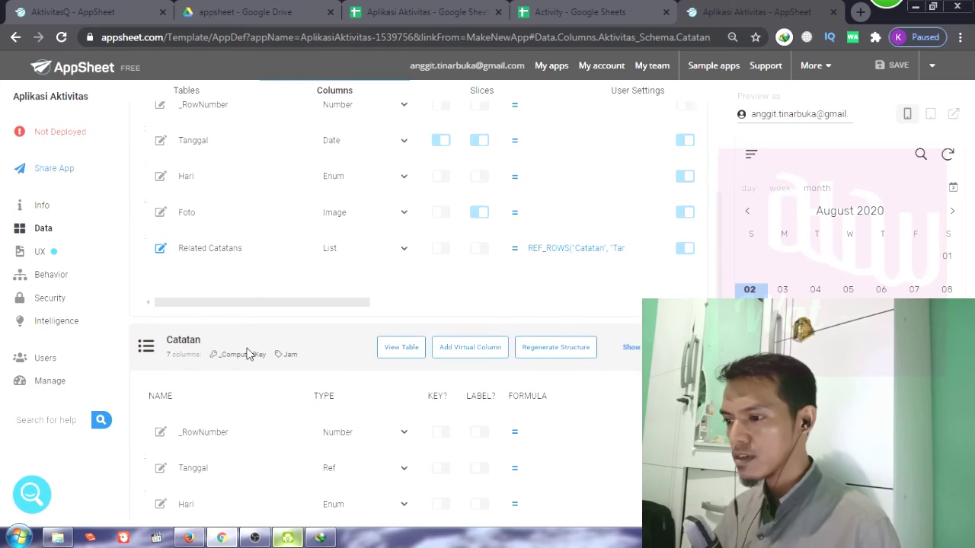
pyautogui.scroll(2, 247, 353)
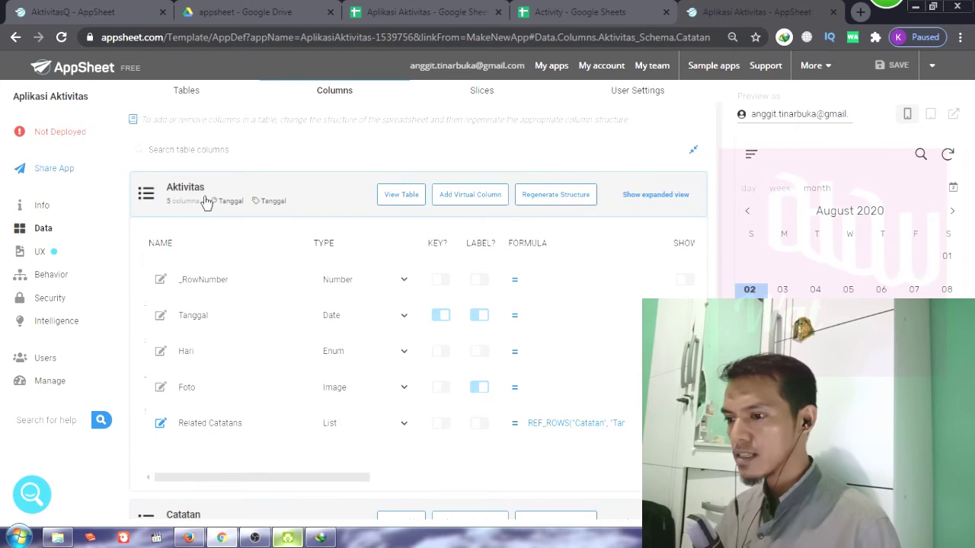
pyautogui.scroll(-2, 213, 251)
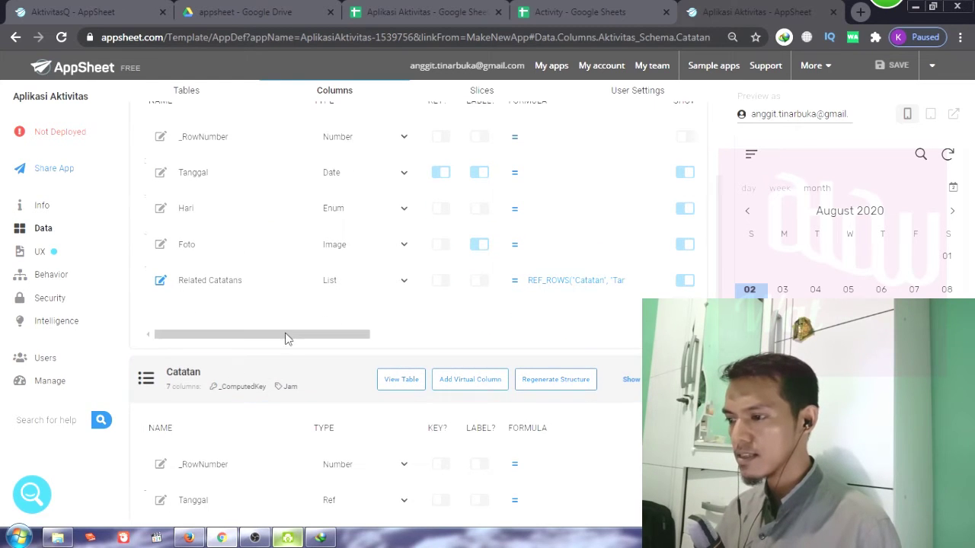
pyautogui.scroll(2, 285, 338)
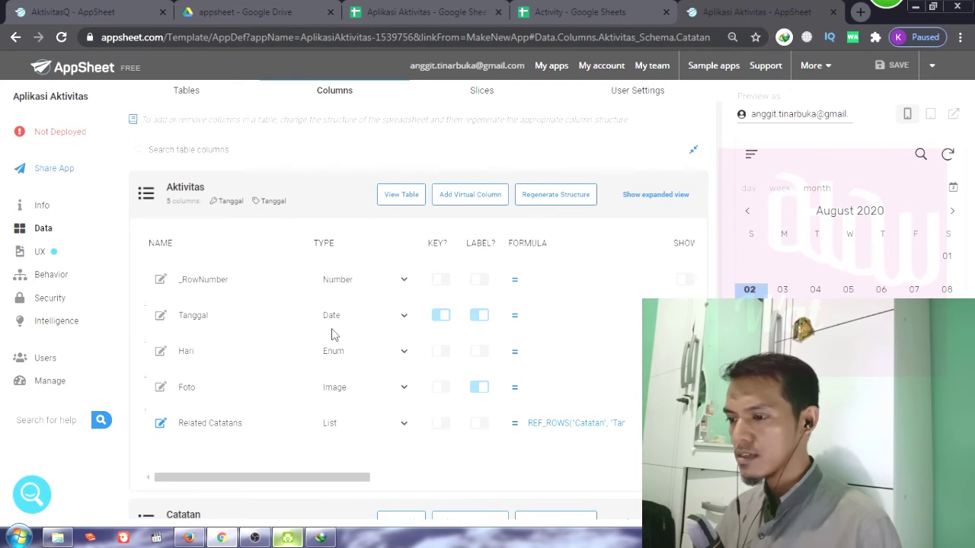
pyautogui.scroll(-5, 331, 336)
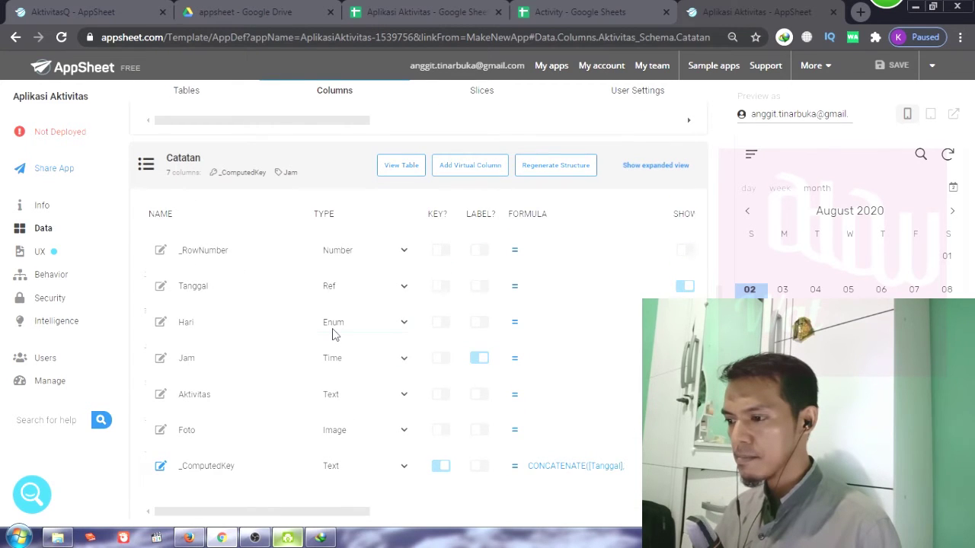
pyautogui.scroll(5, 333, 333)
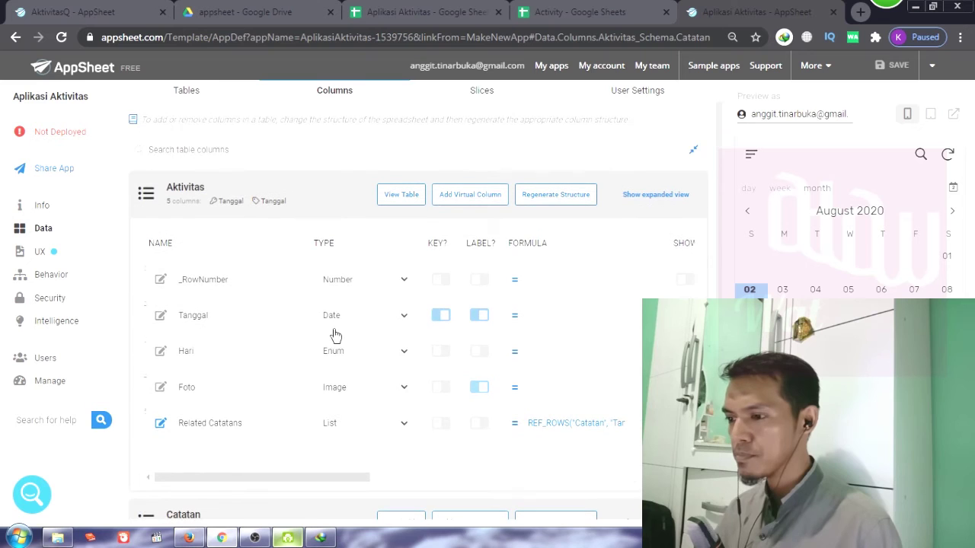